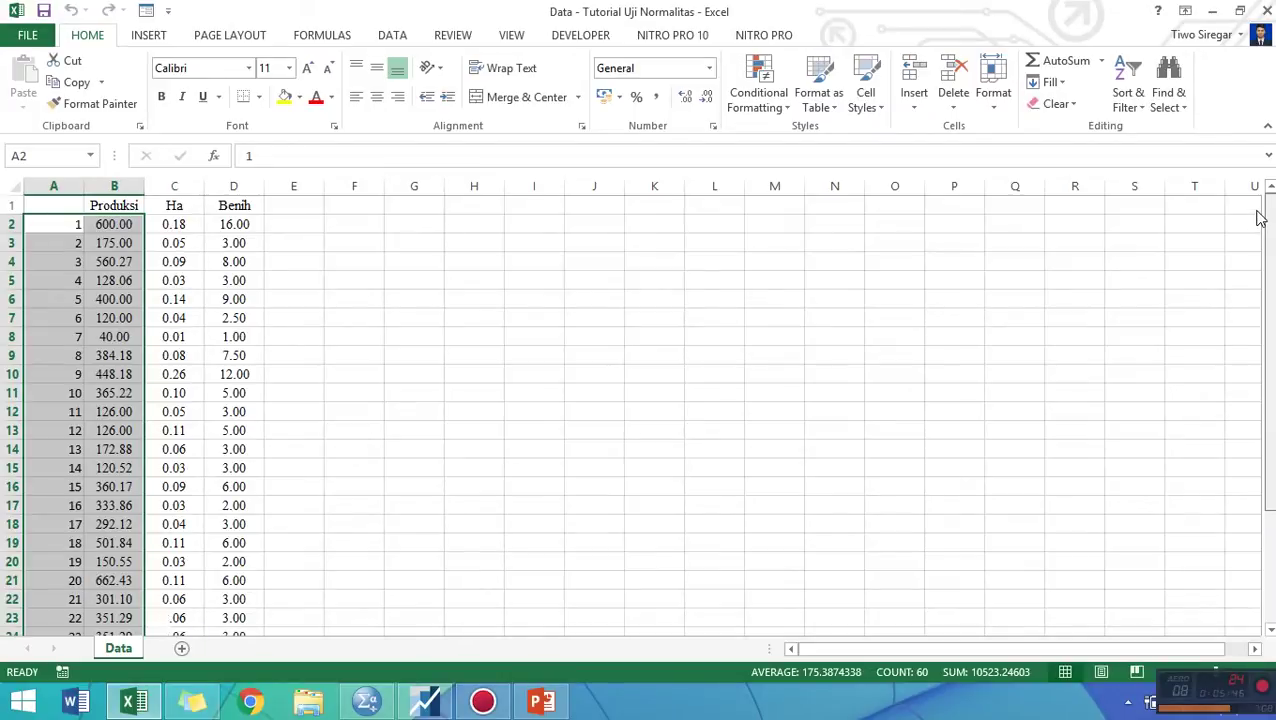
Review the Produksi, Ha and Benih column headings of the dataset in the Data worksheet
click(229, 260)
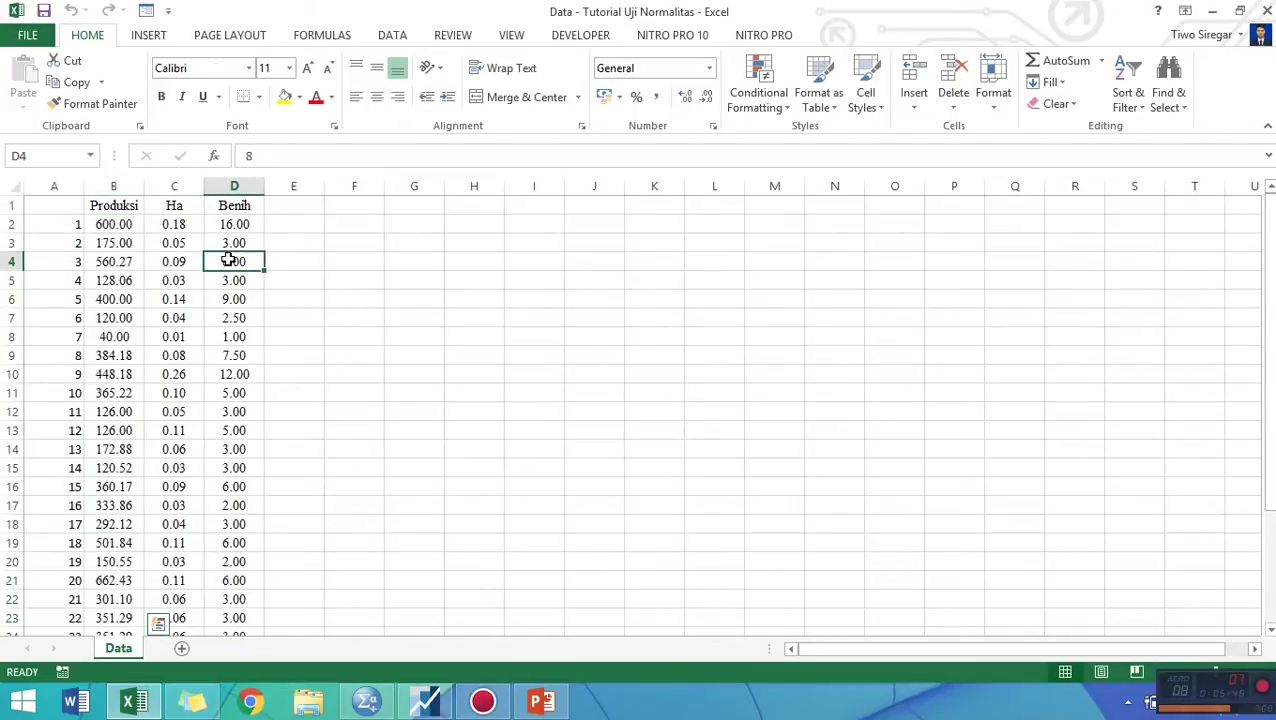
click(114, 205)
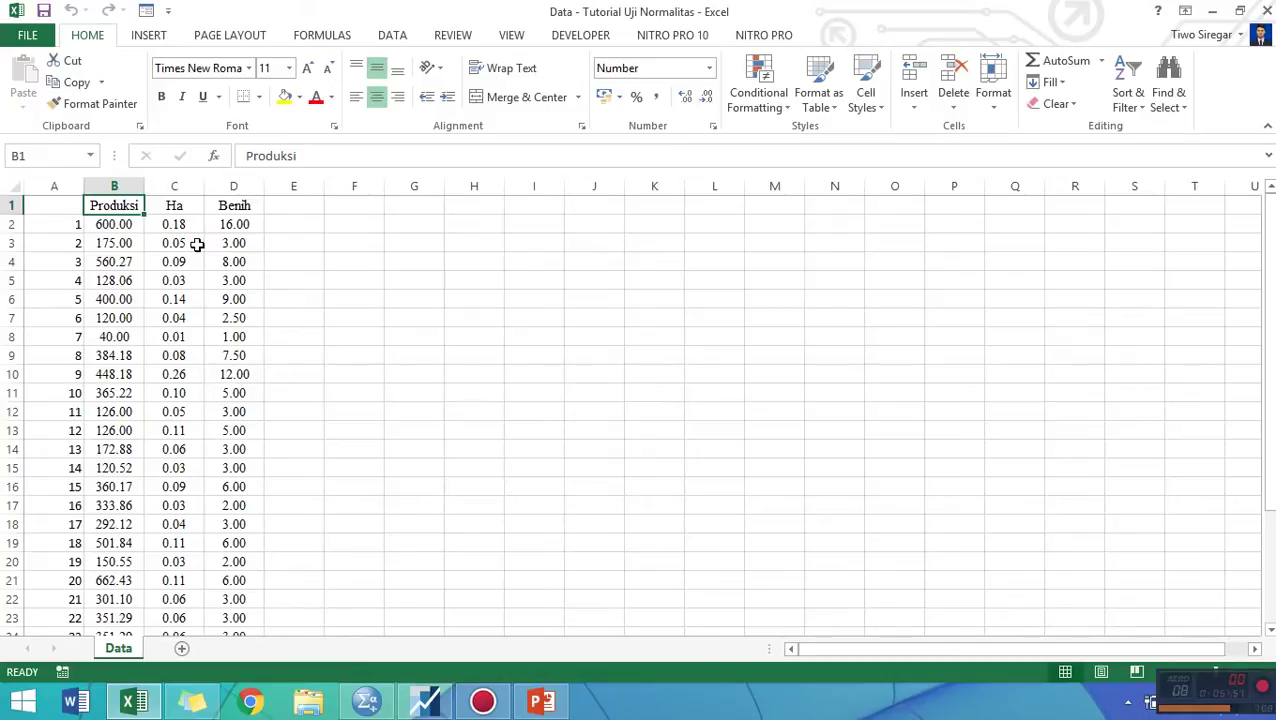
click(172, 205)
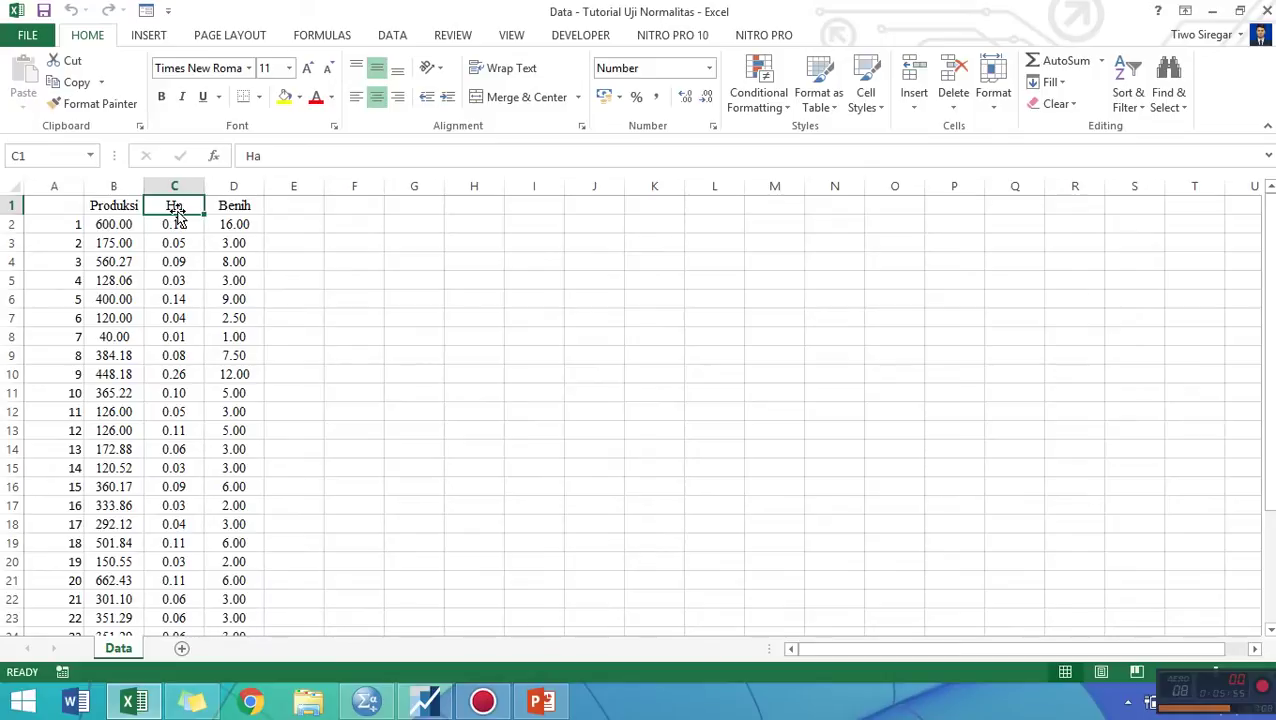
click(218, 204)
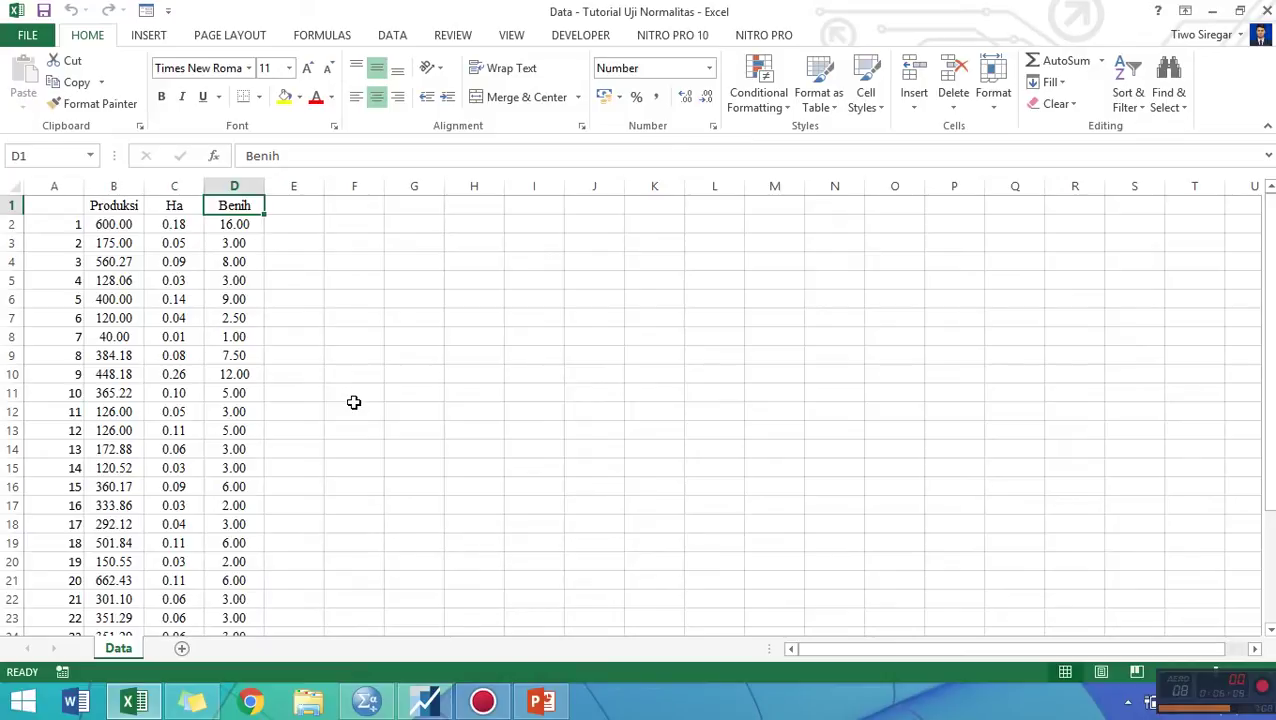
Switch to SPSS and define a first variable named Y in Variable View
click(368, 702)
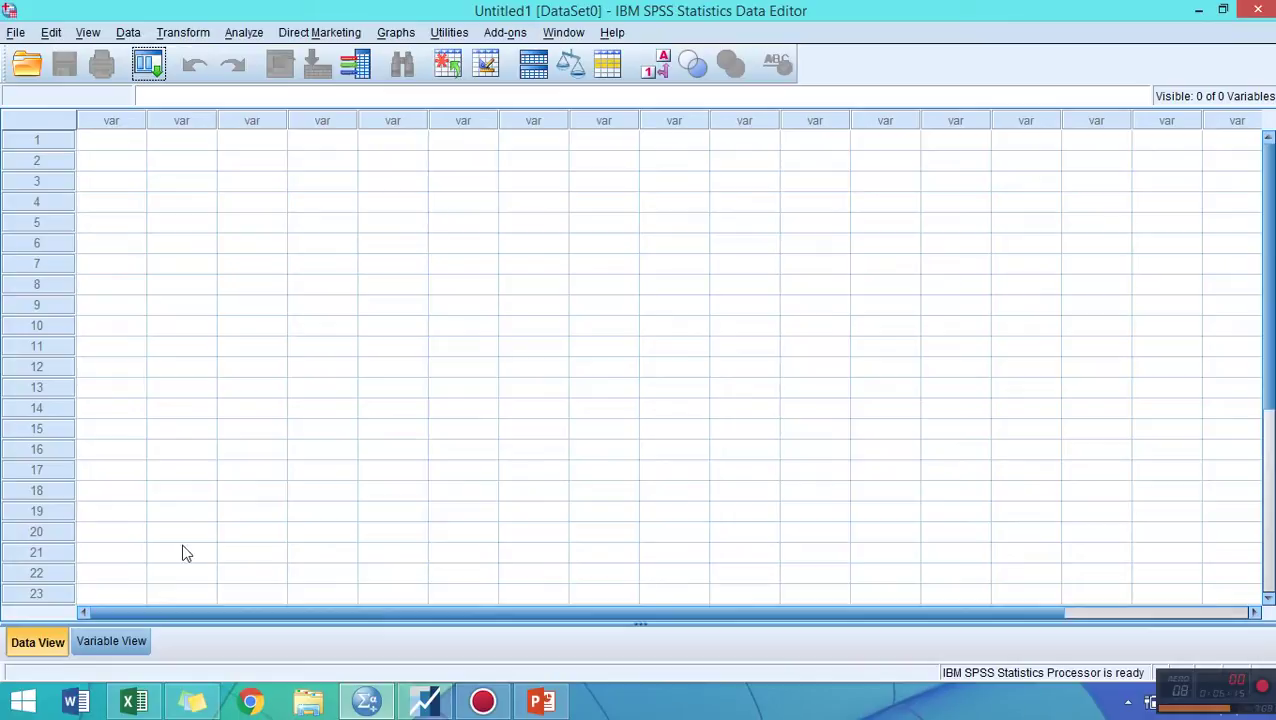
click(139, 645)
click(125, 118)
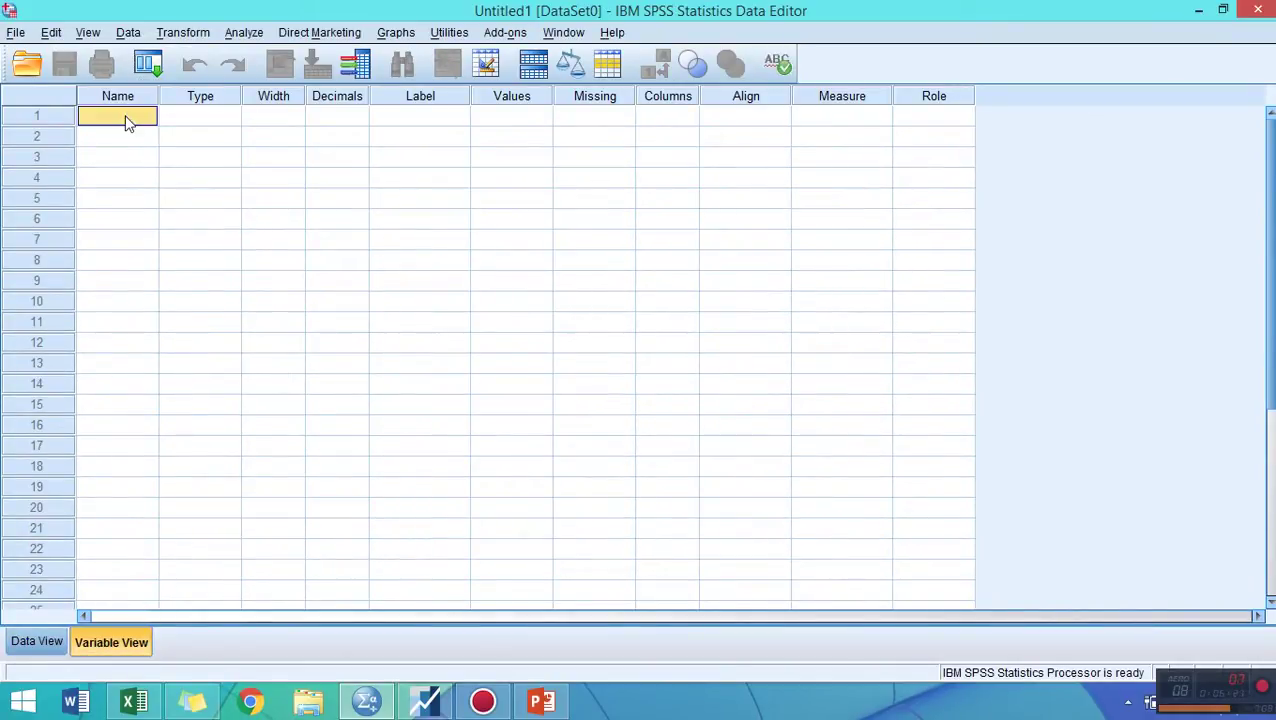
click(125, 118)
text(Y)
key(Return)
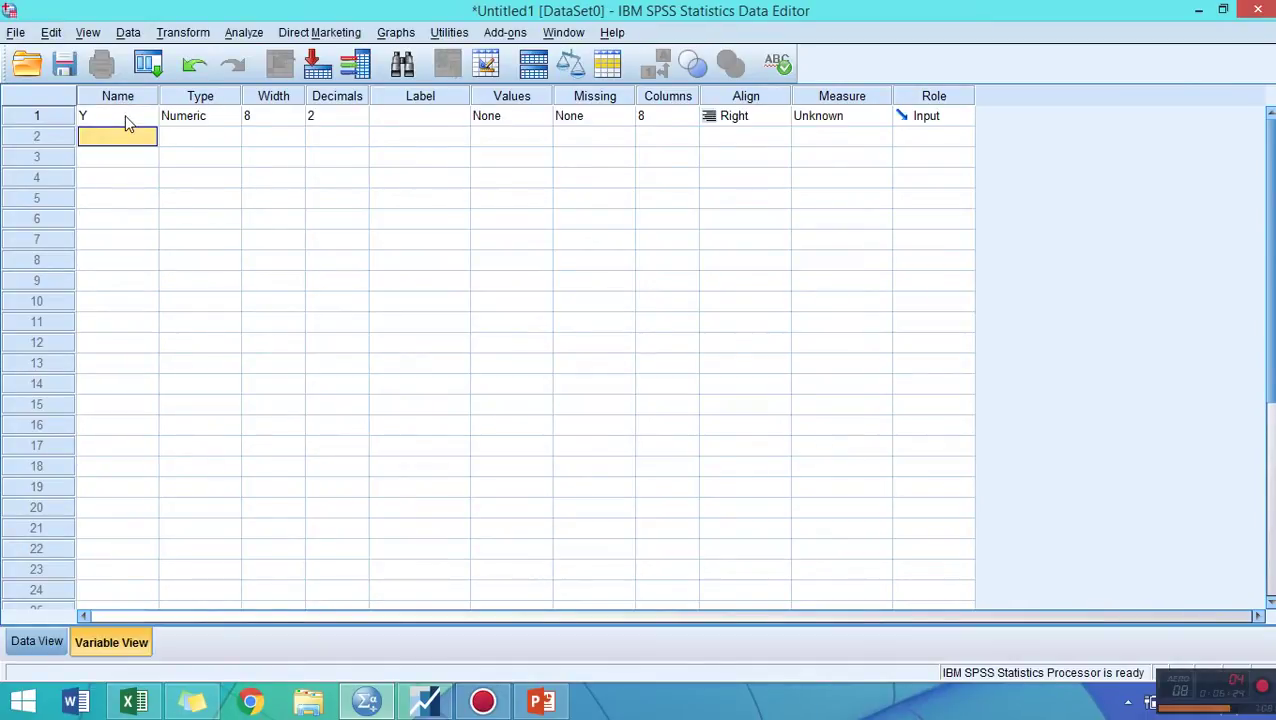
key(shift+Tab)
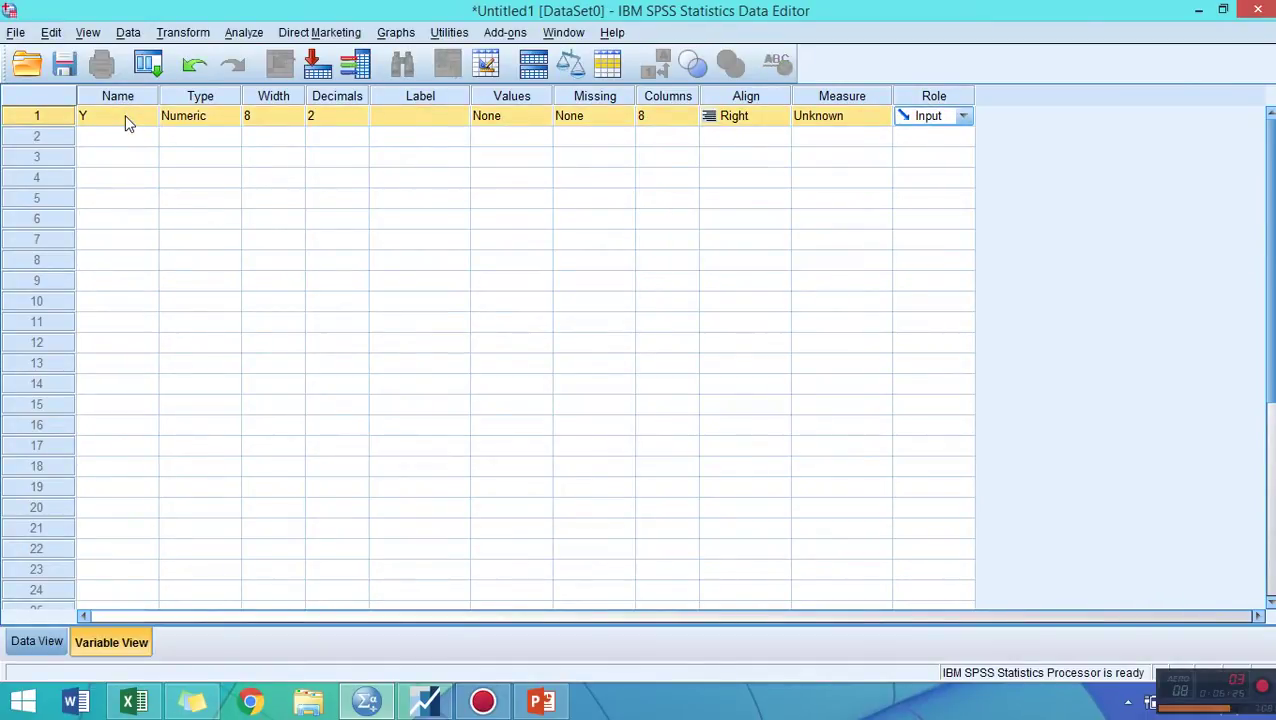
Add two more variables named X1 and X2 below Y, and return to Data View
click(112, 143)
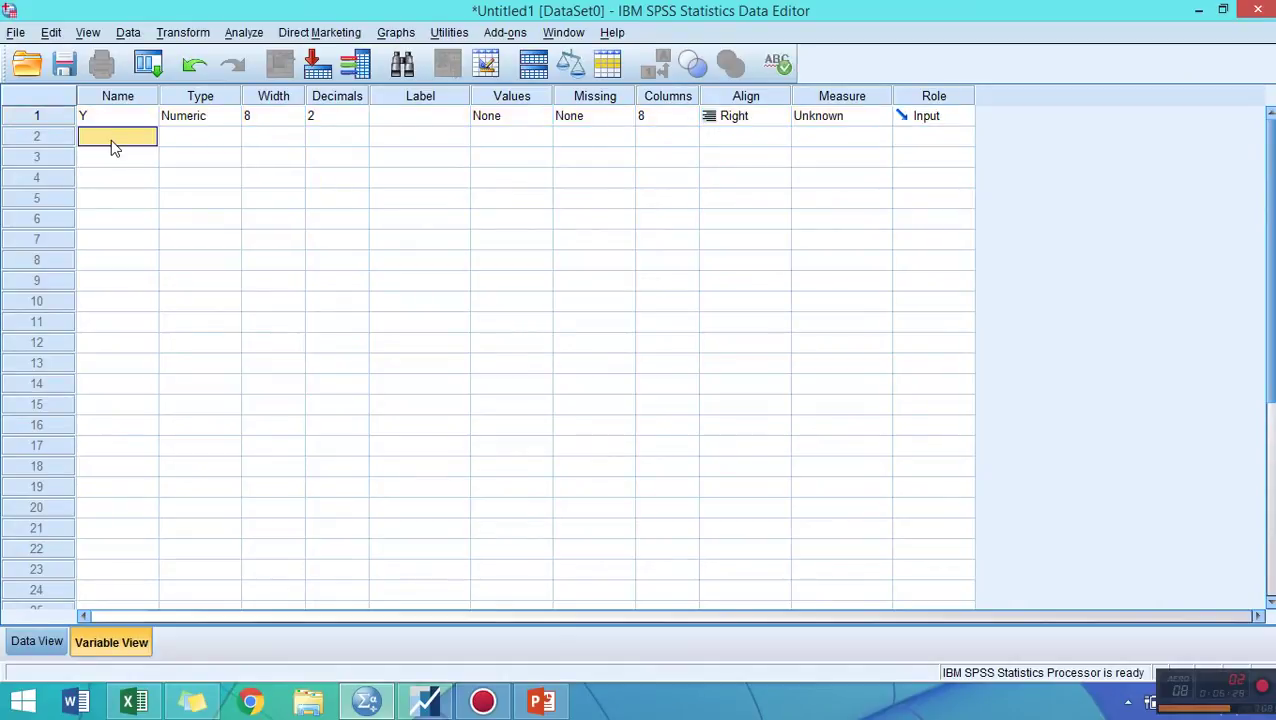
text(X1)
key(Return)
key(shift+Tab)
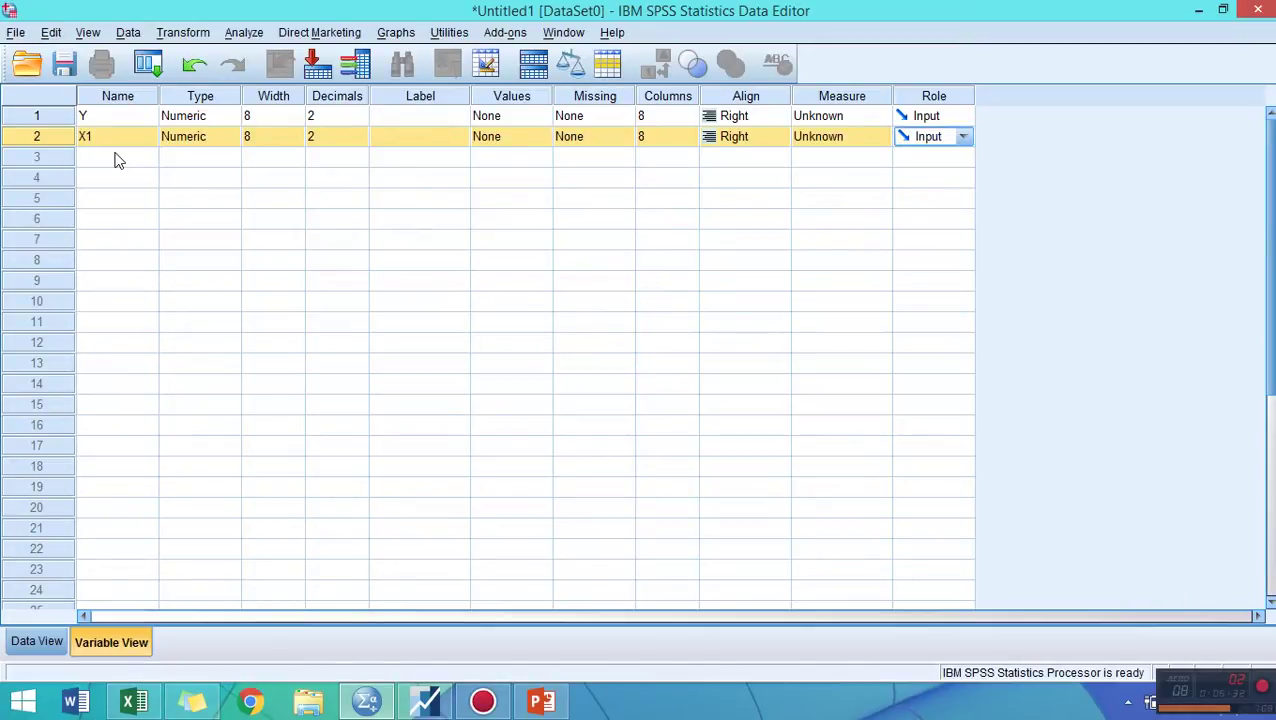
click(117, 157)
text(X2)
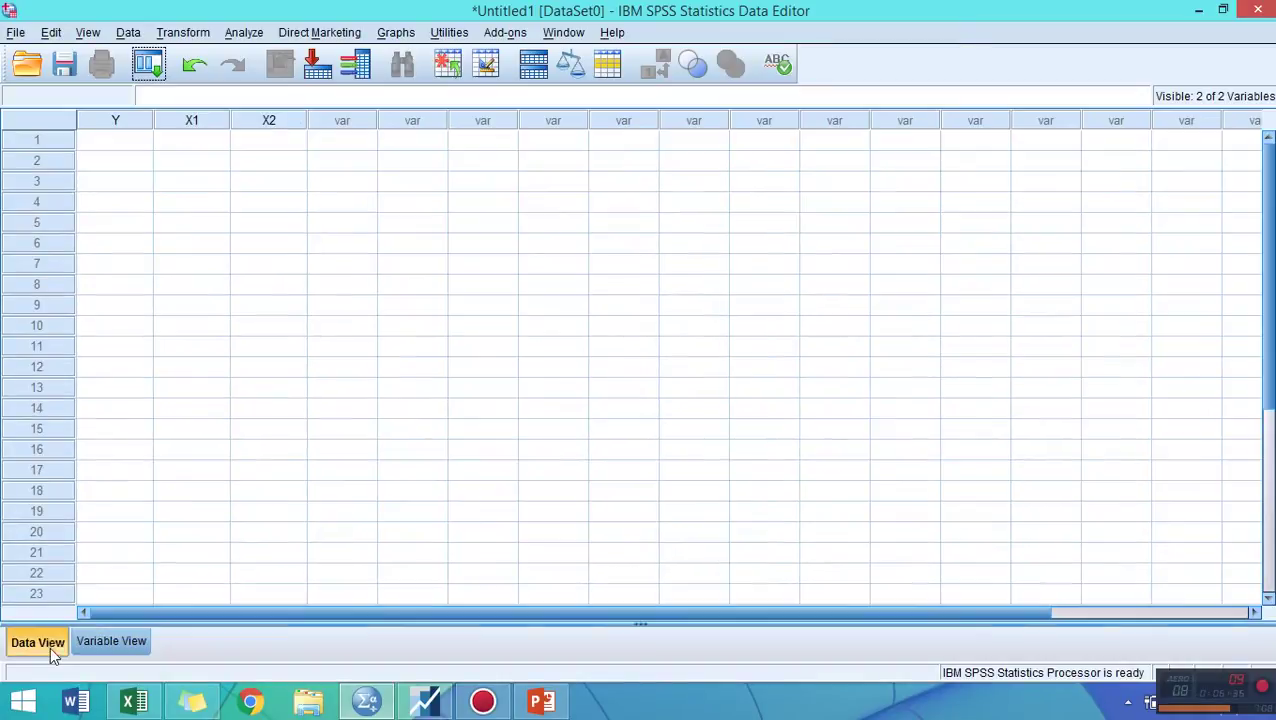
click(37, 642)
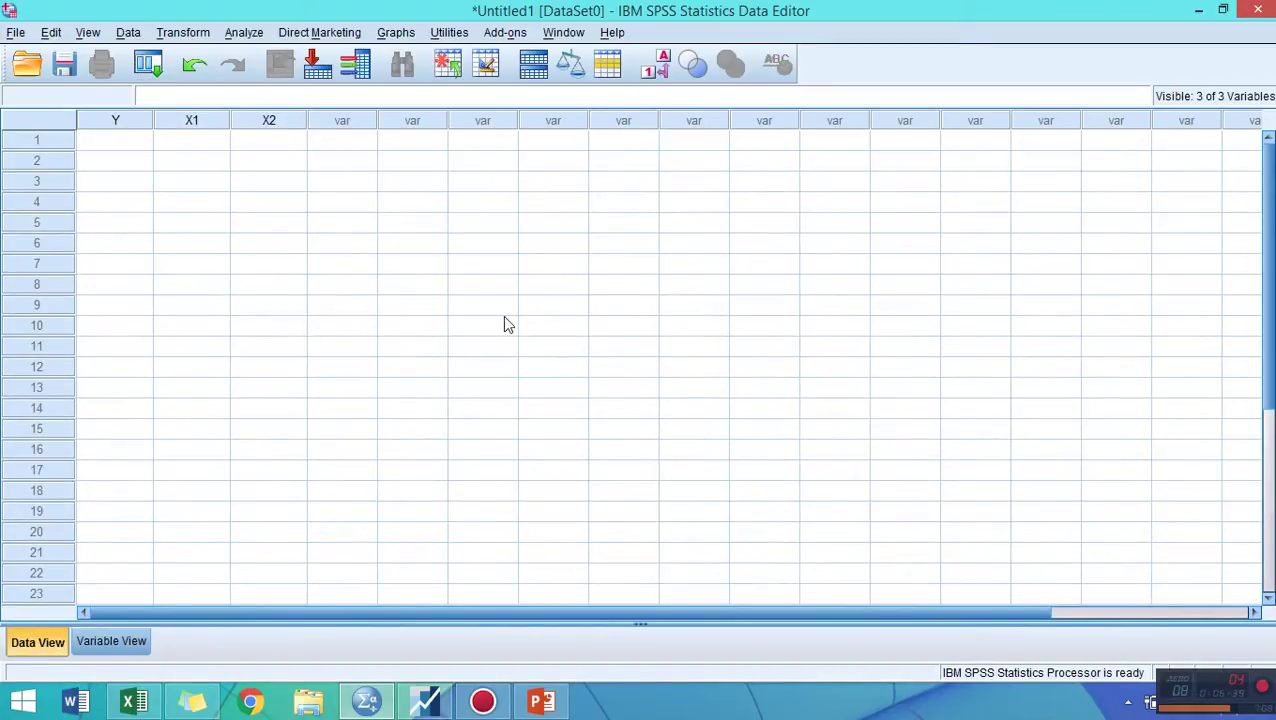
Switch back to Excel and copy the Produksi, Ha and Benih values in B2:D31, without the headings
key(alt+Tab)
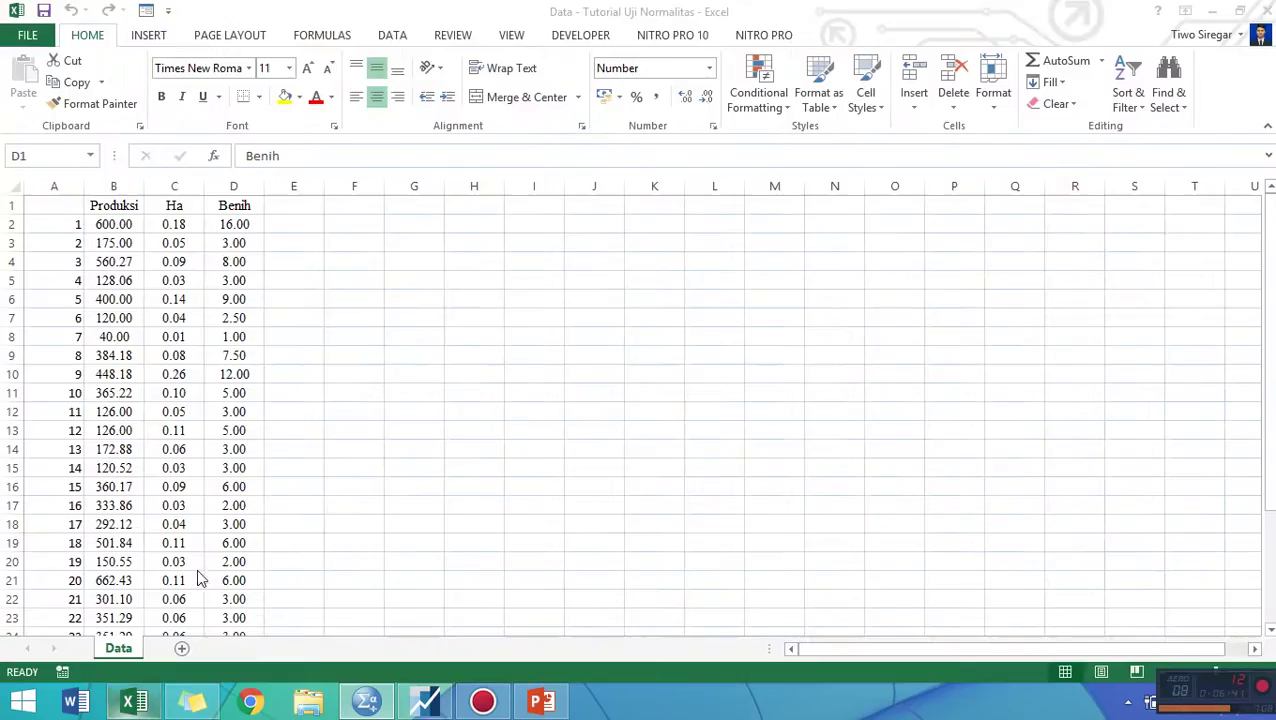
click(234, 205)
drag(126, 222, 221, 598)
key(ctrl+c)
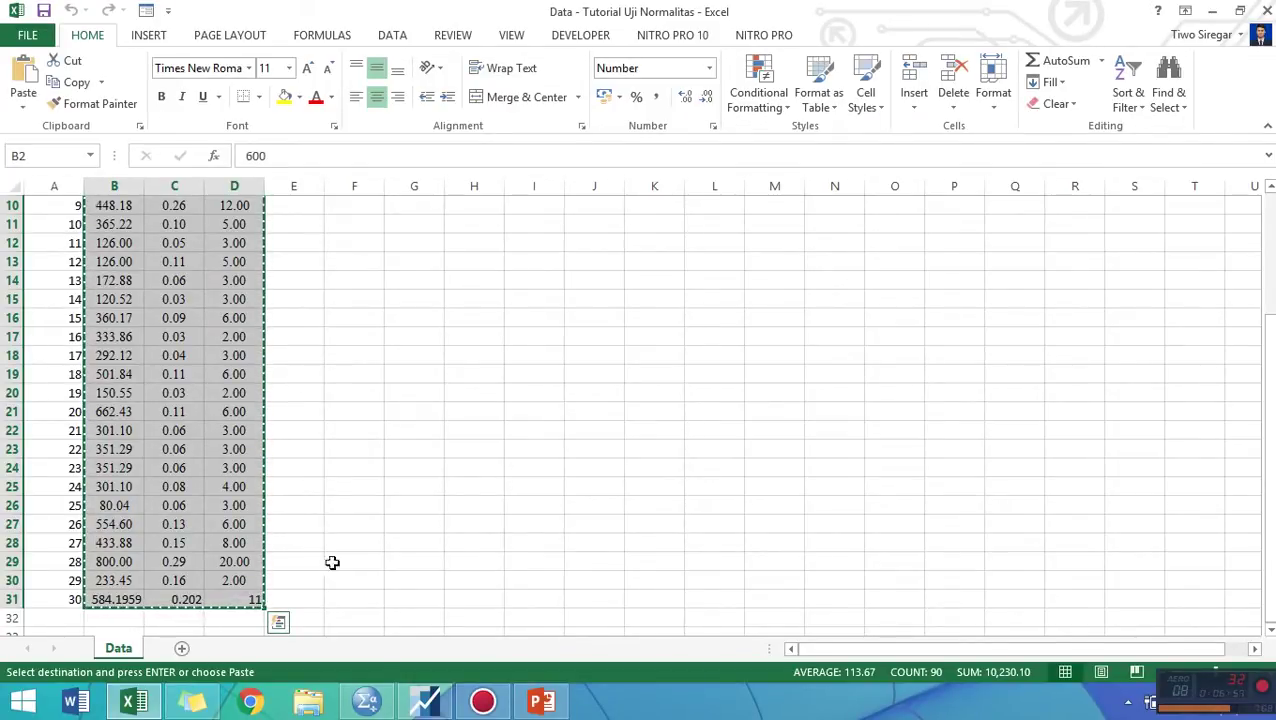
Switch to SPSS and paste the copied data into Y, X1 and X2, starting at row 1 of Y
click(367, 701)
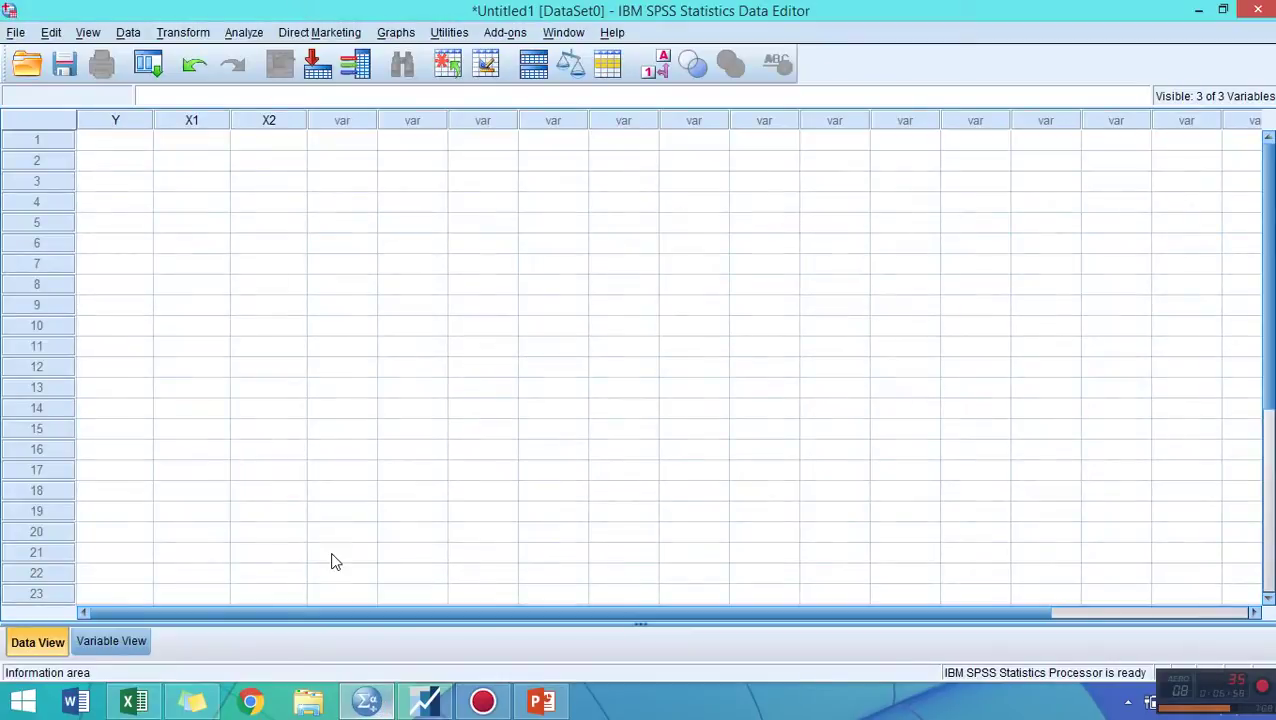
click(116, 143)
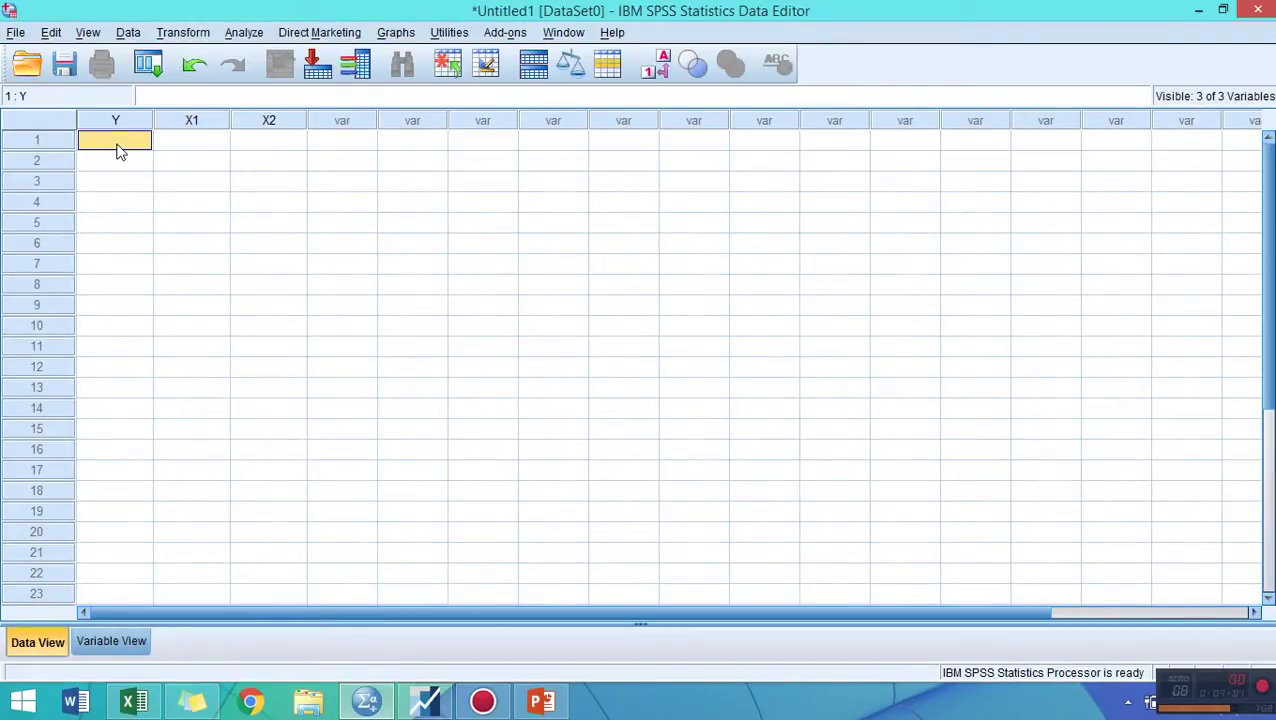
right_click(119, 151)
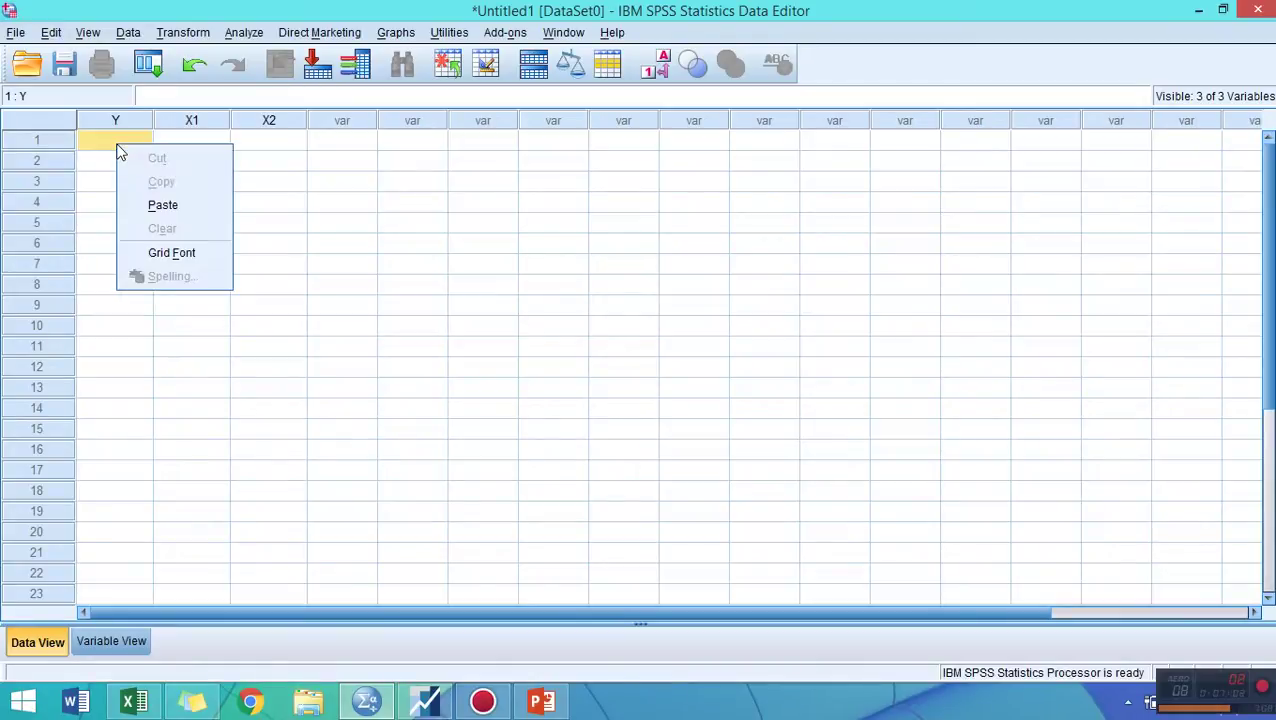
click(161, 205)
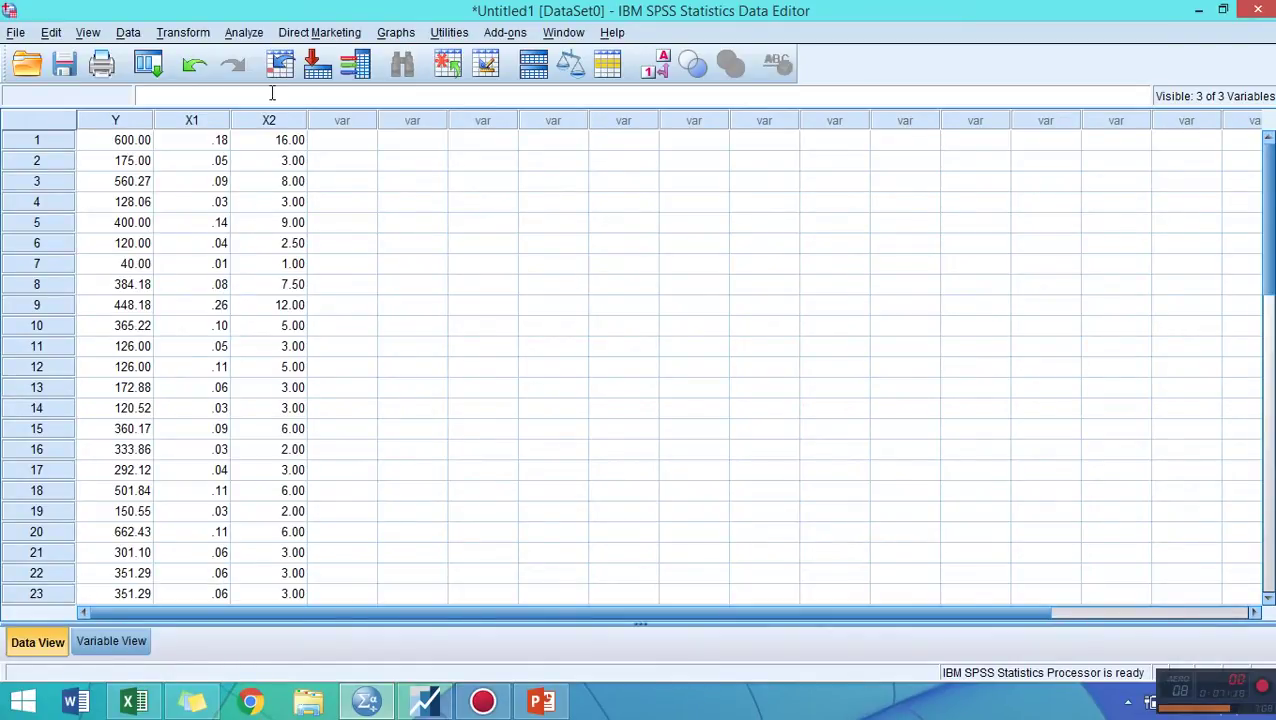
Set up a Linear Regression with Y as the dependent variable and X1 and X2 as the independent variables
click(244, 33)
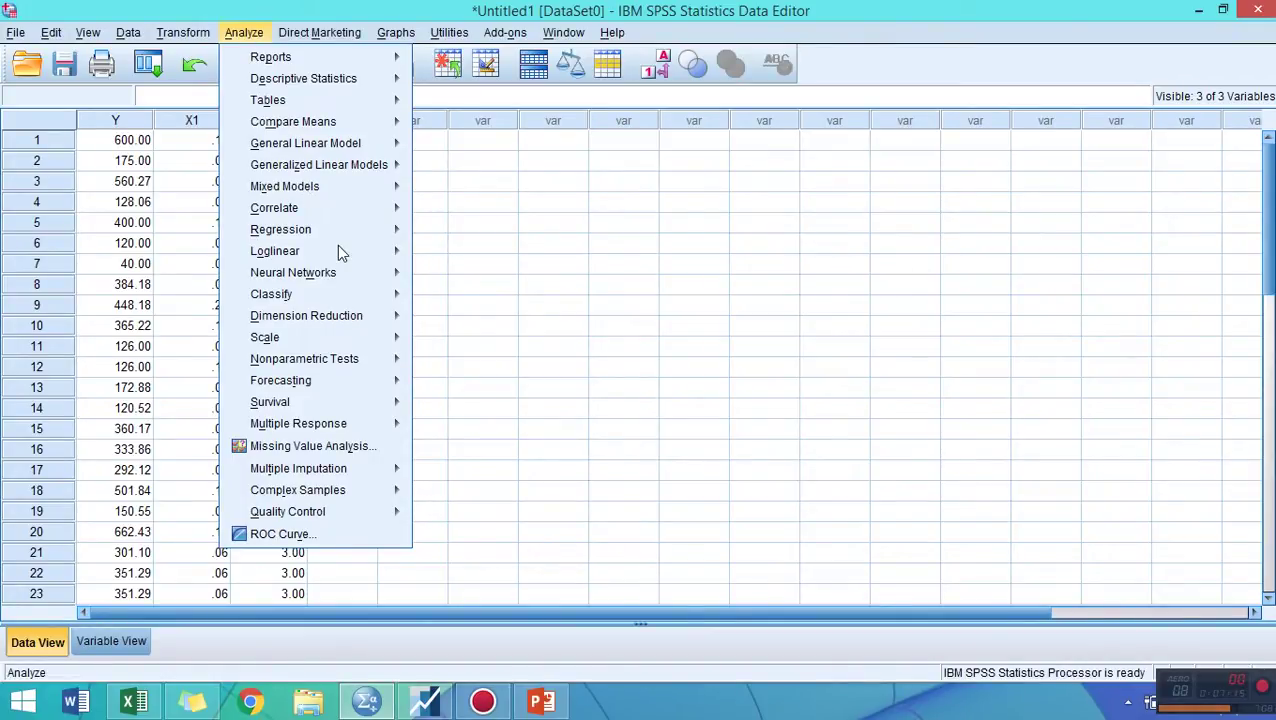
mouse_move(337, 226)
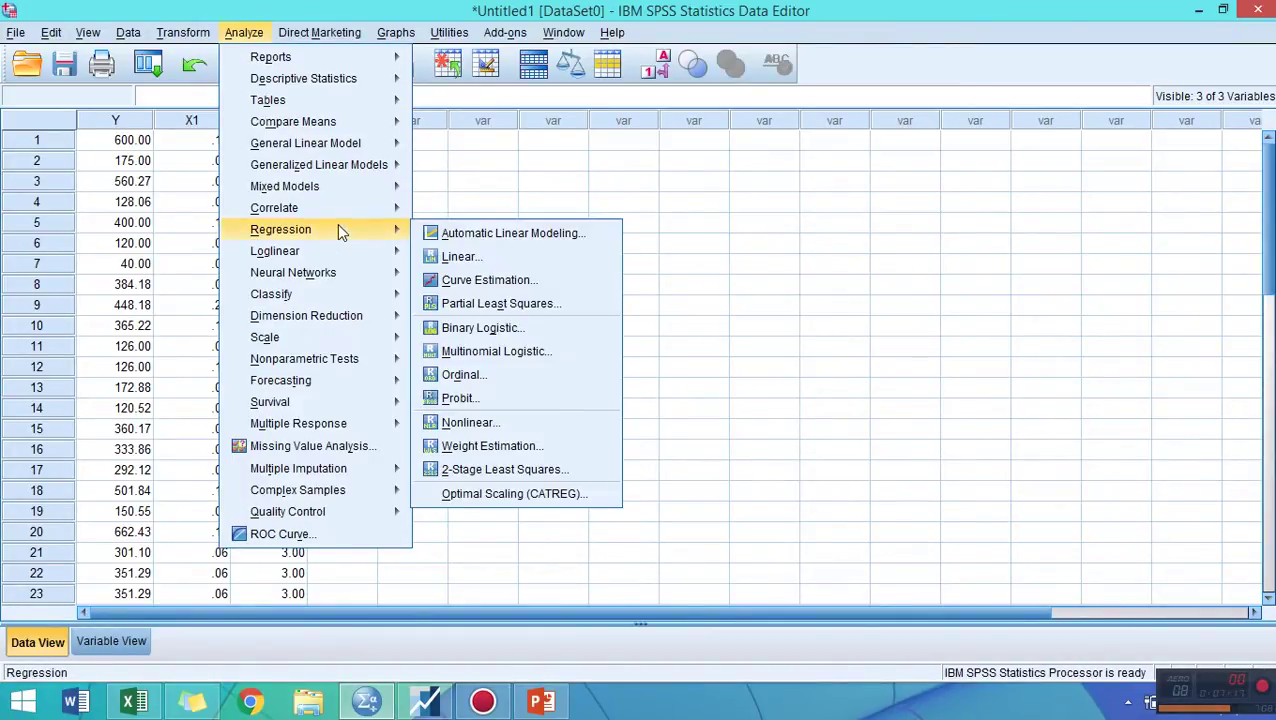
click(614, 256)
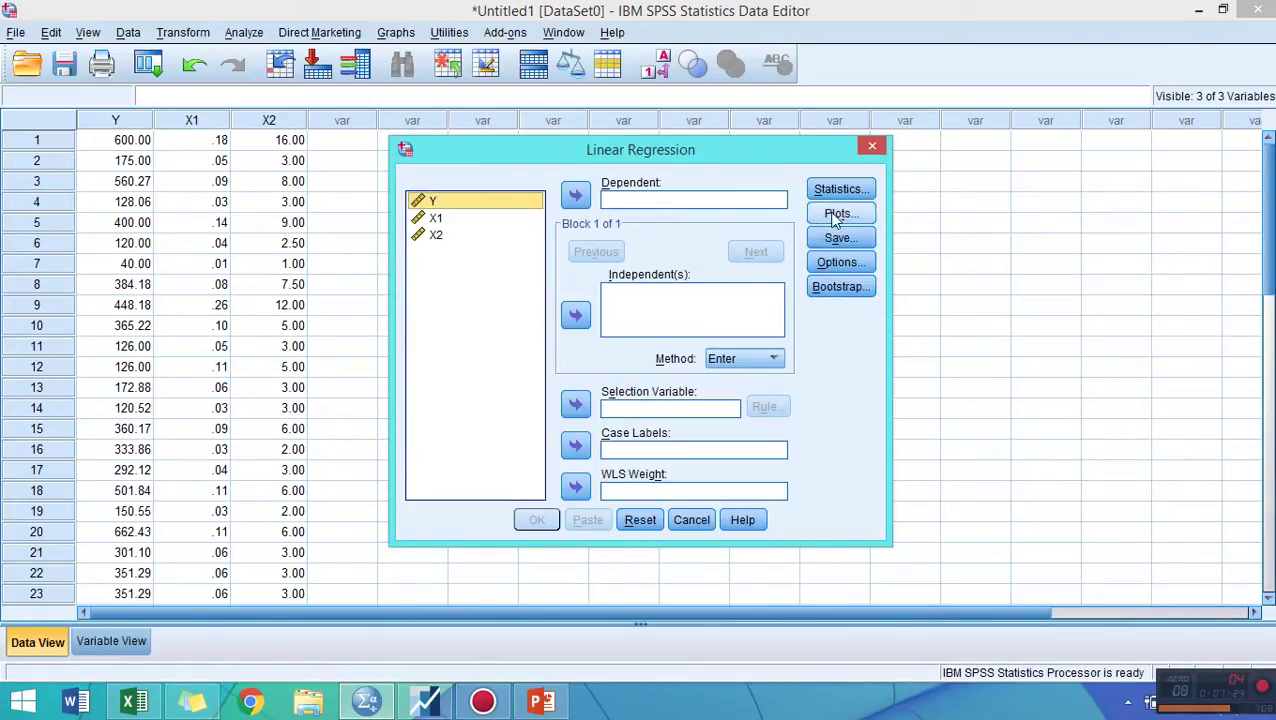
click(836, 216)
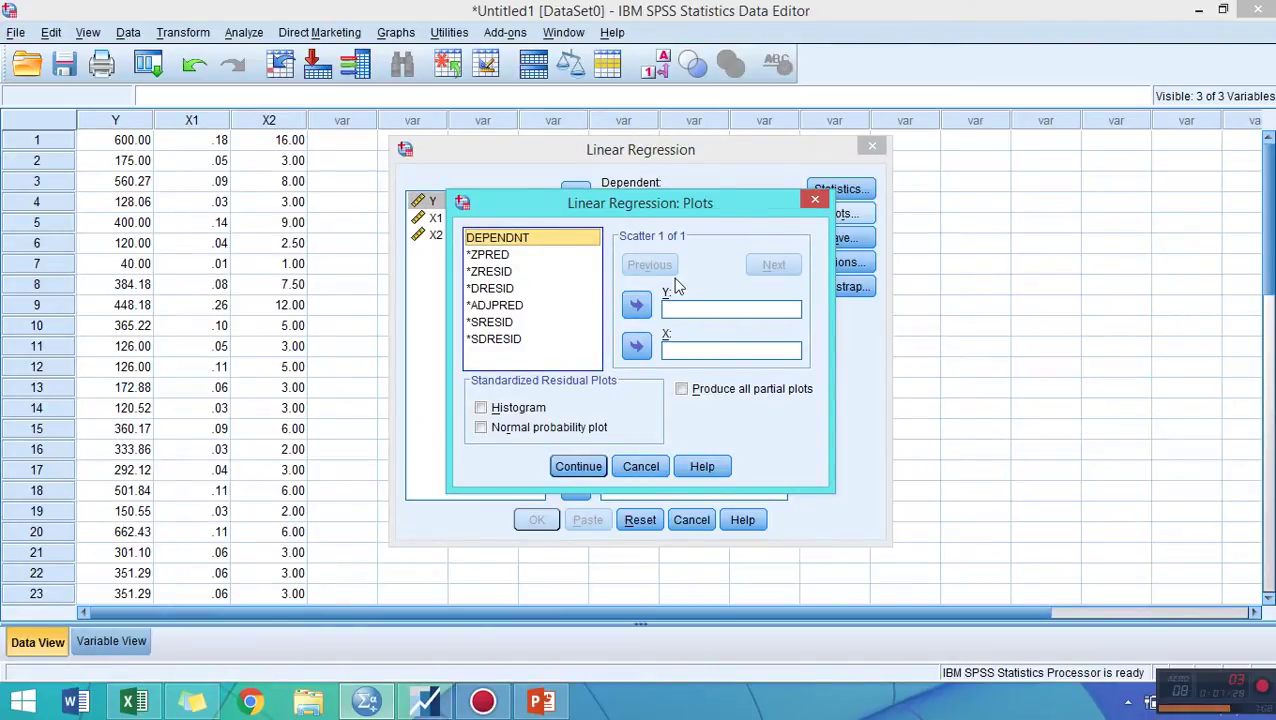
click(645, 468)
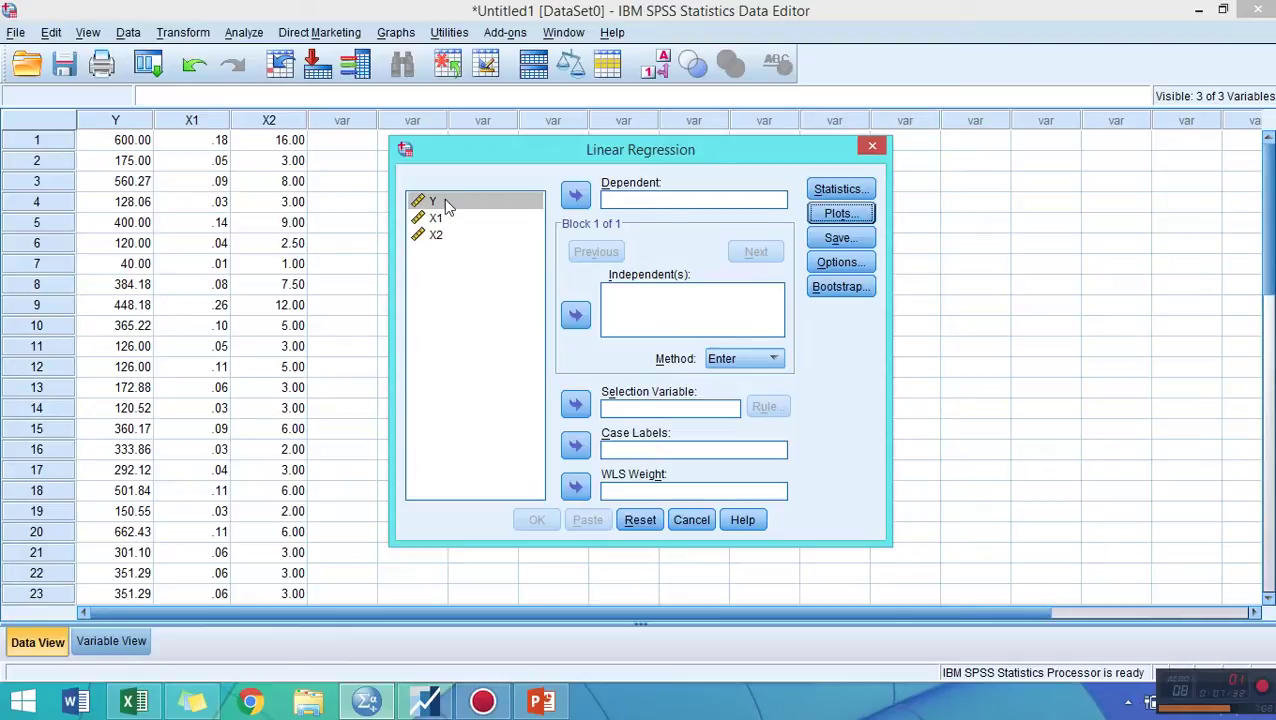
click(575, 195)
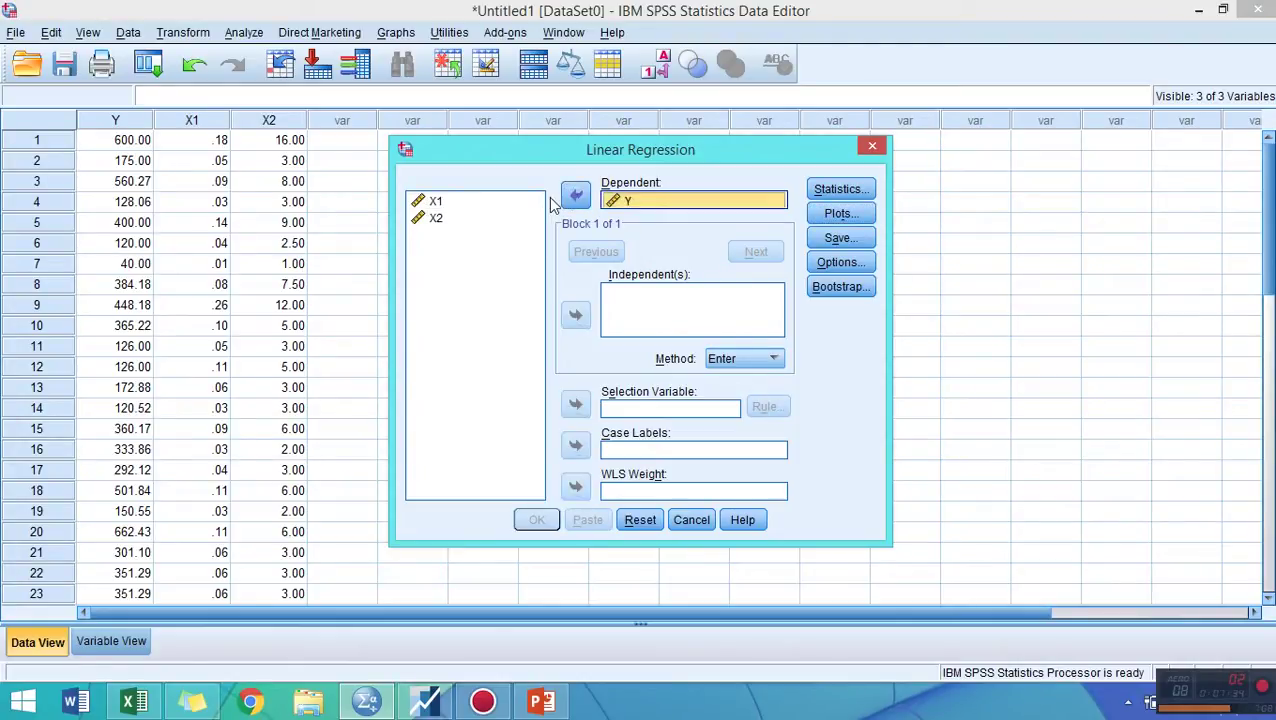
click(435, 201)
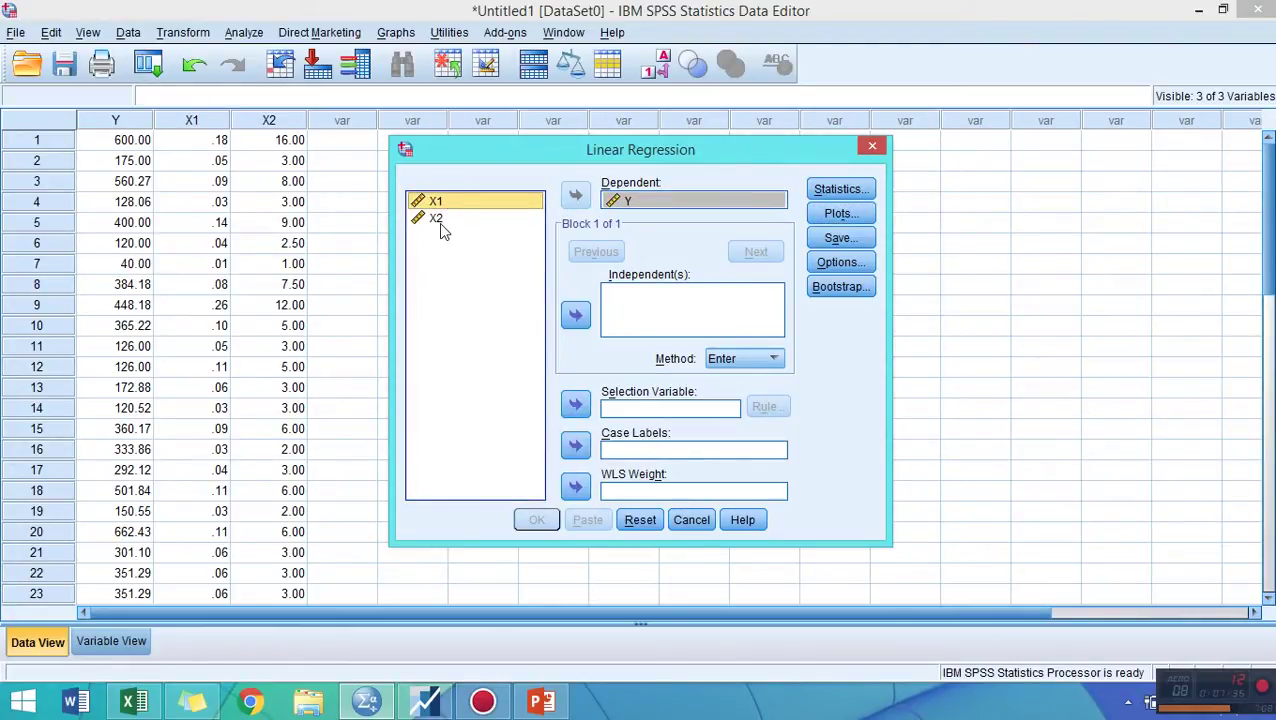
shift+click(441, 224)
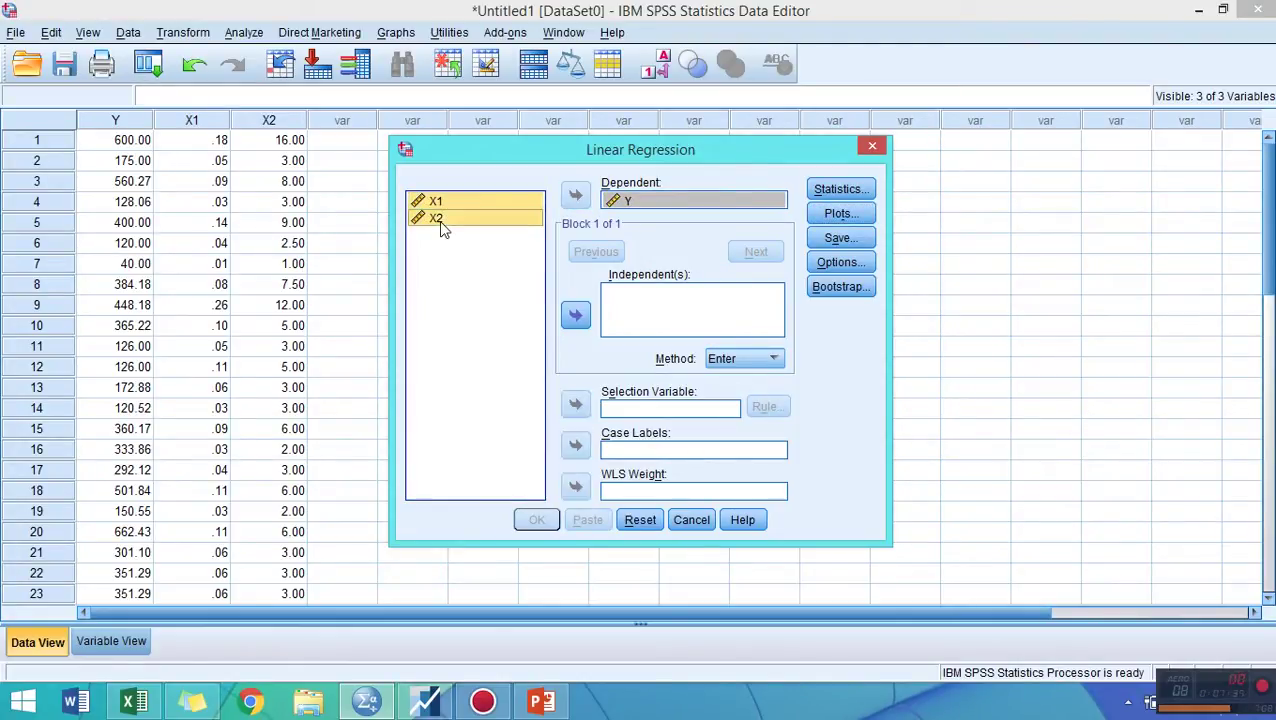
click(585, 320)
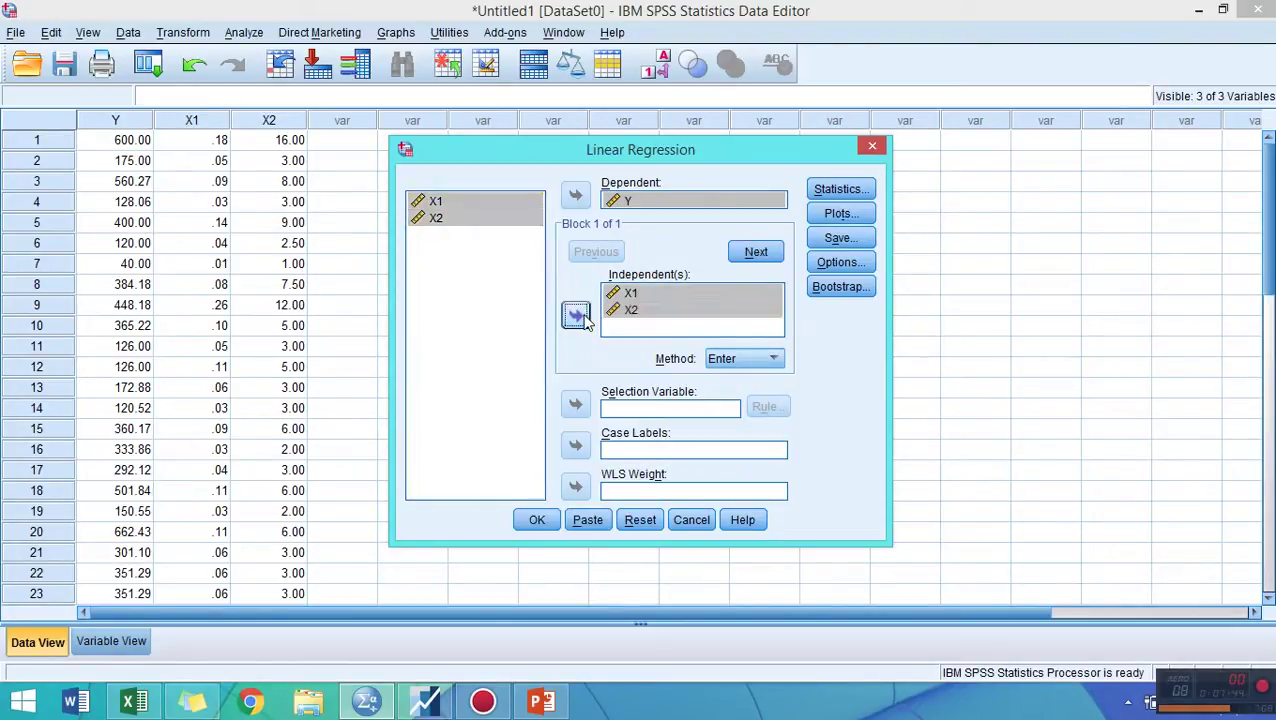
Include the histogram and normal probability plot of the standardized residuals, and run the regression
click(843, 215)
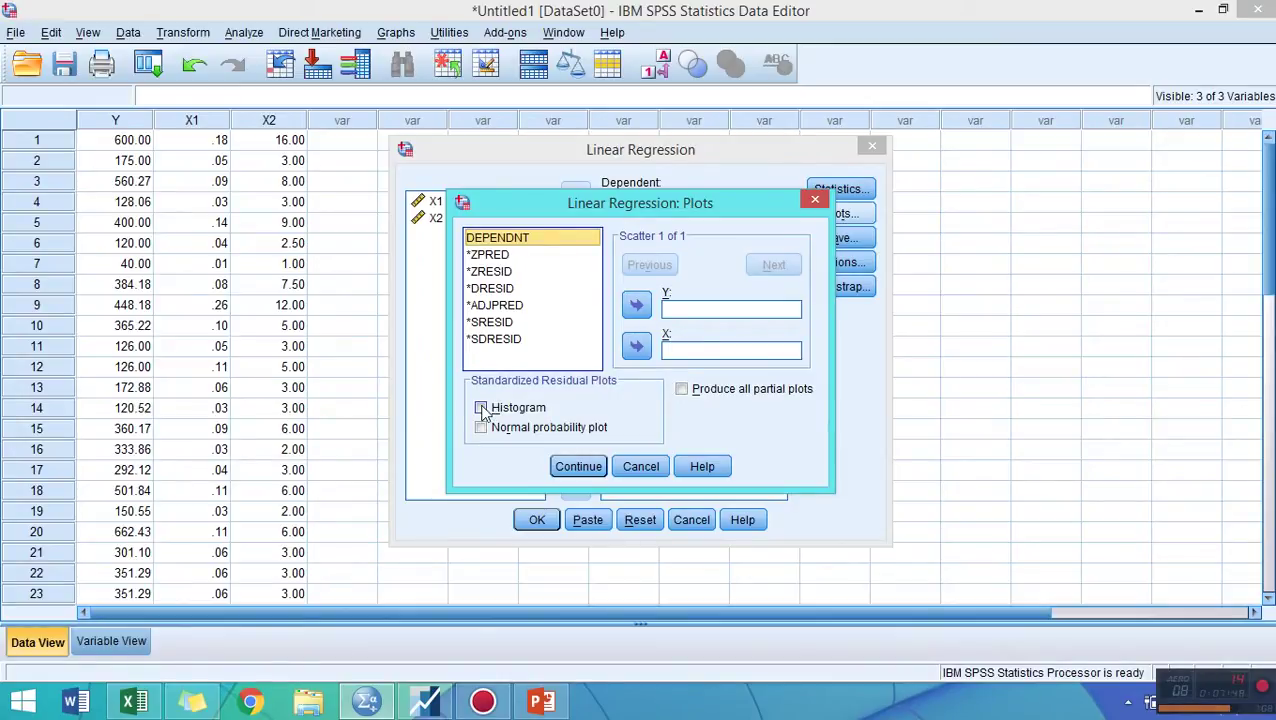
click(481, 408)
click(482, 428)
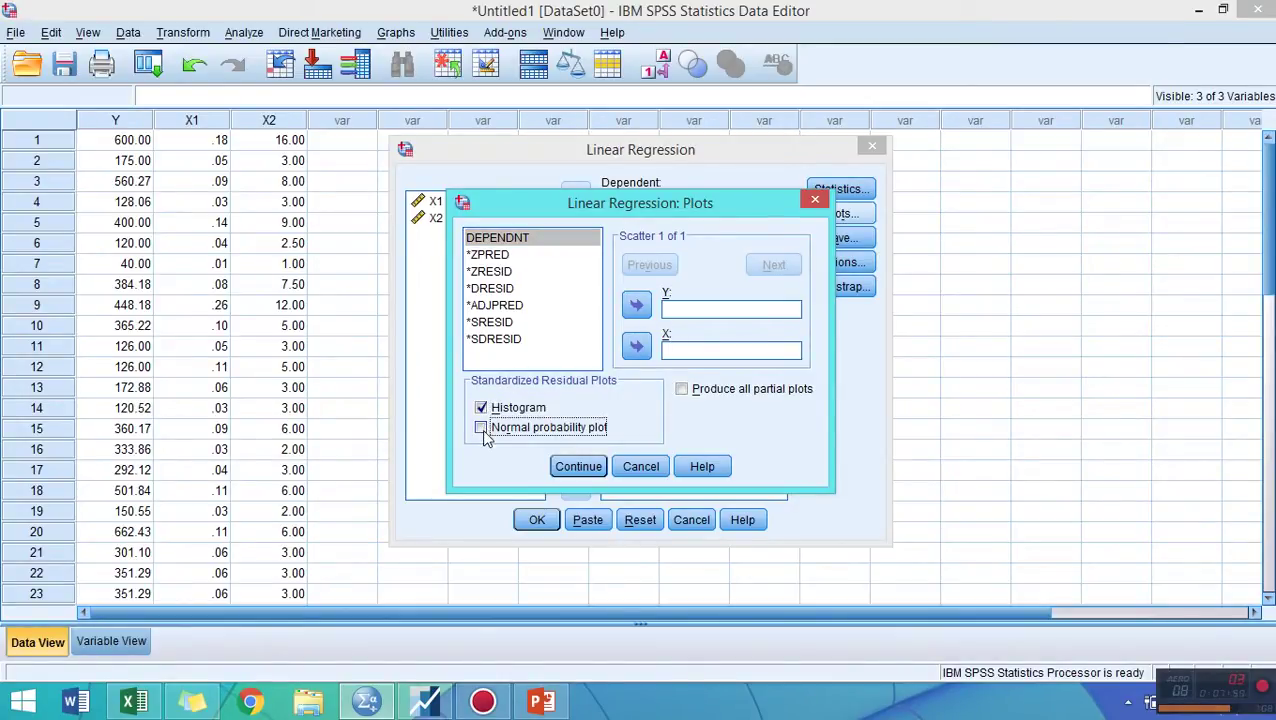
click(578, 467)
click(534, 520)
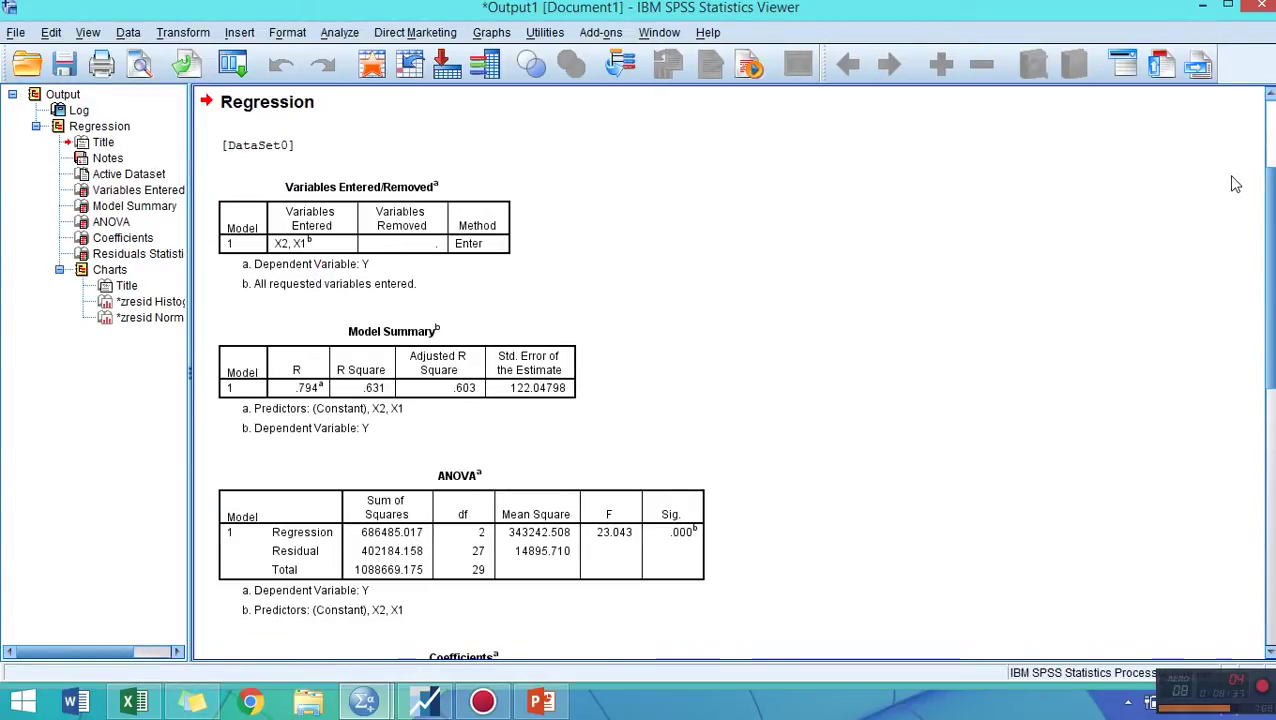
Examine the residuals' normal P-P plot and histogram in the output, and switch to the Analisis Grafik slide in PowerPoint
drag(1270, 284, 1266, 531)
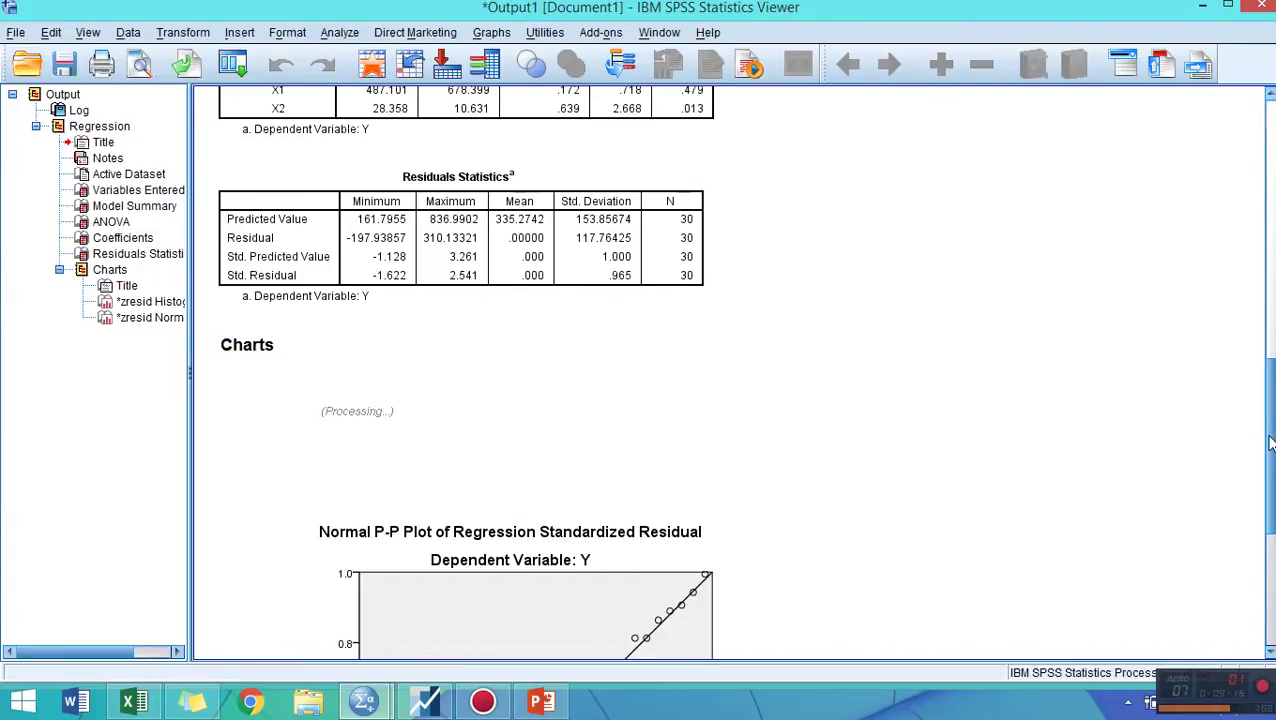
drag(1270, 451, 1270, 516)
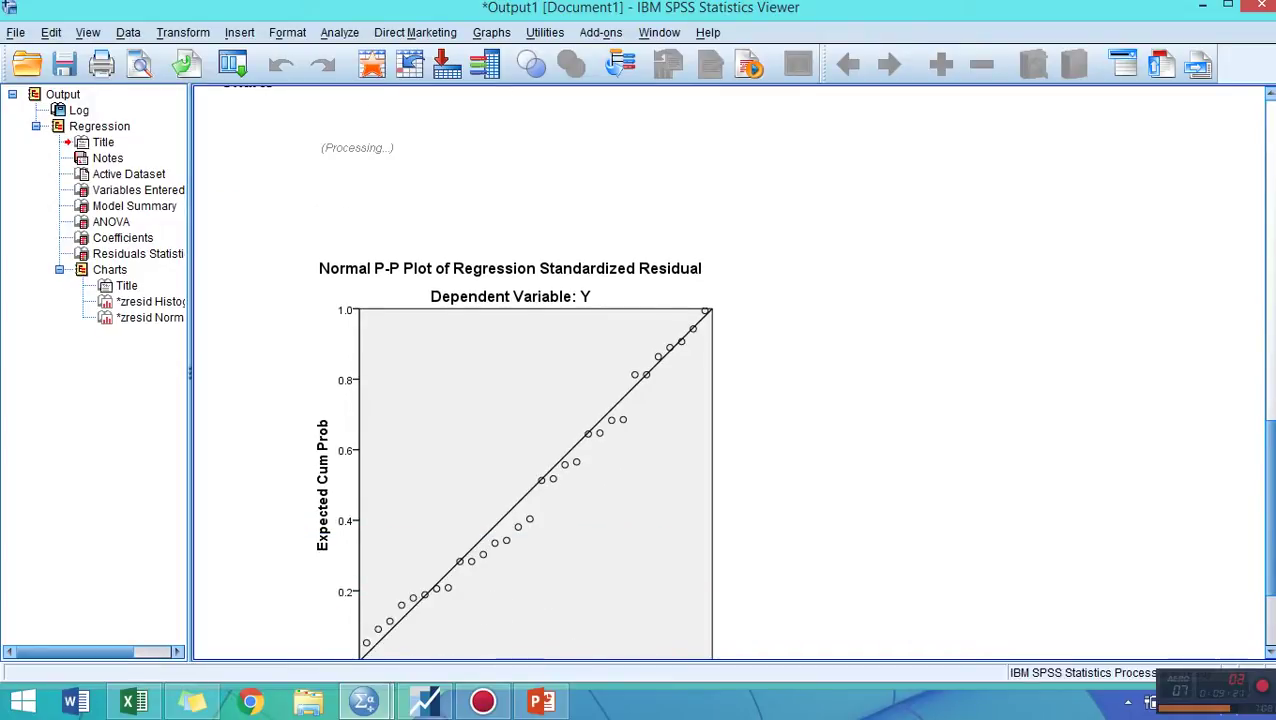
scroll(620, 358, down, 1)
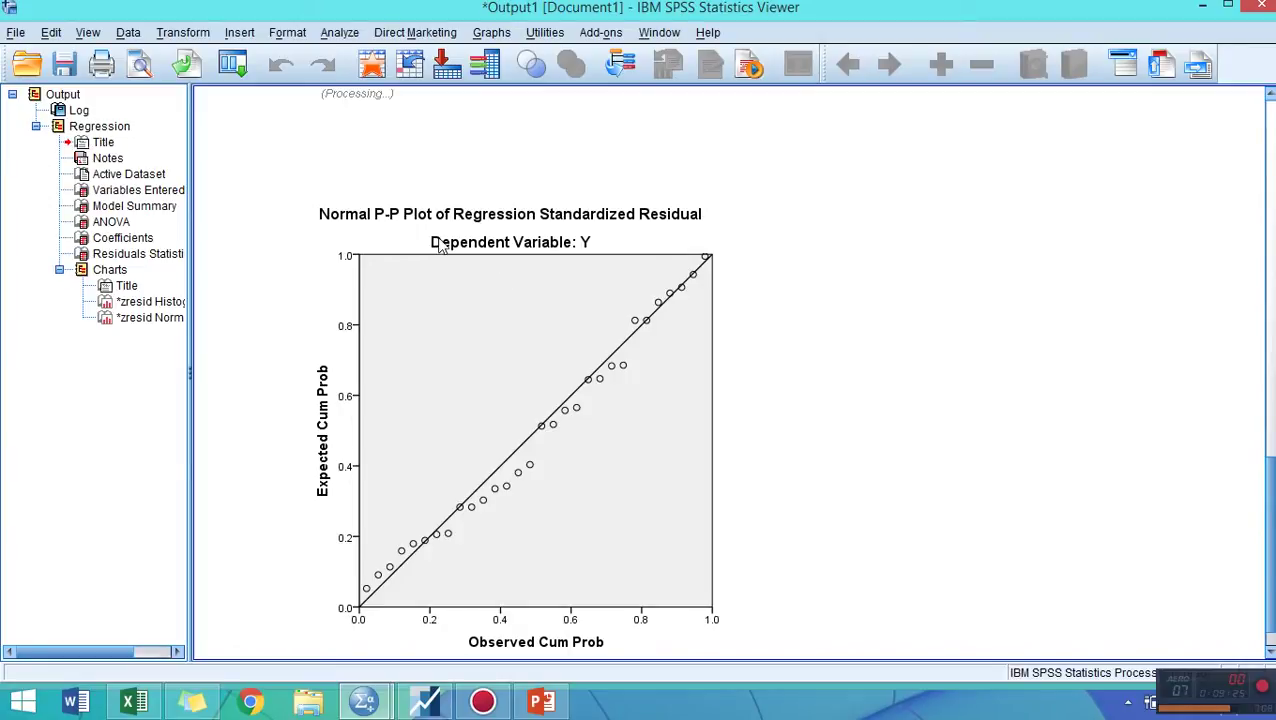
click(567, 297)
scroll(1268, 490, up, 5)
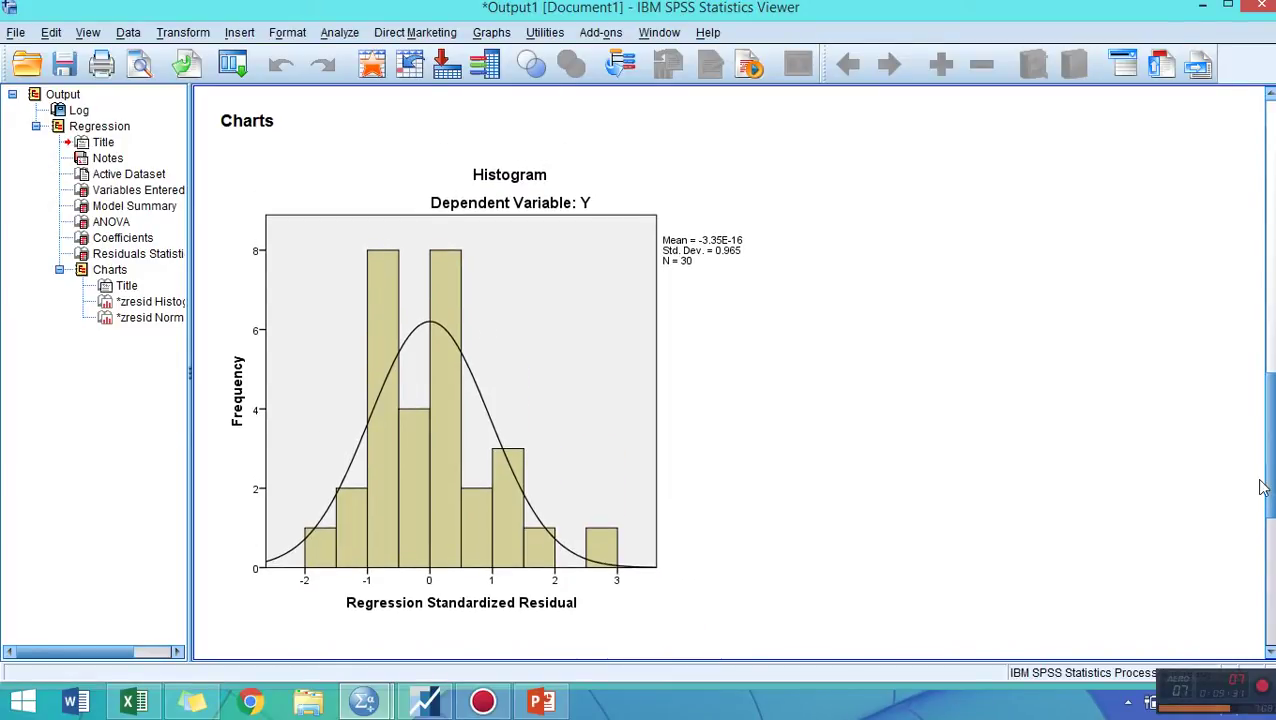
click(548, 705)
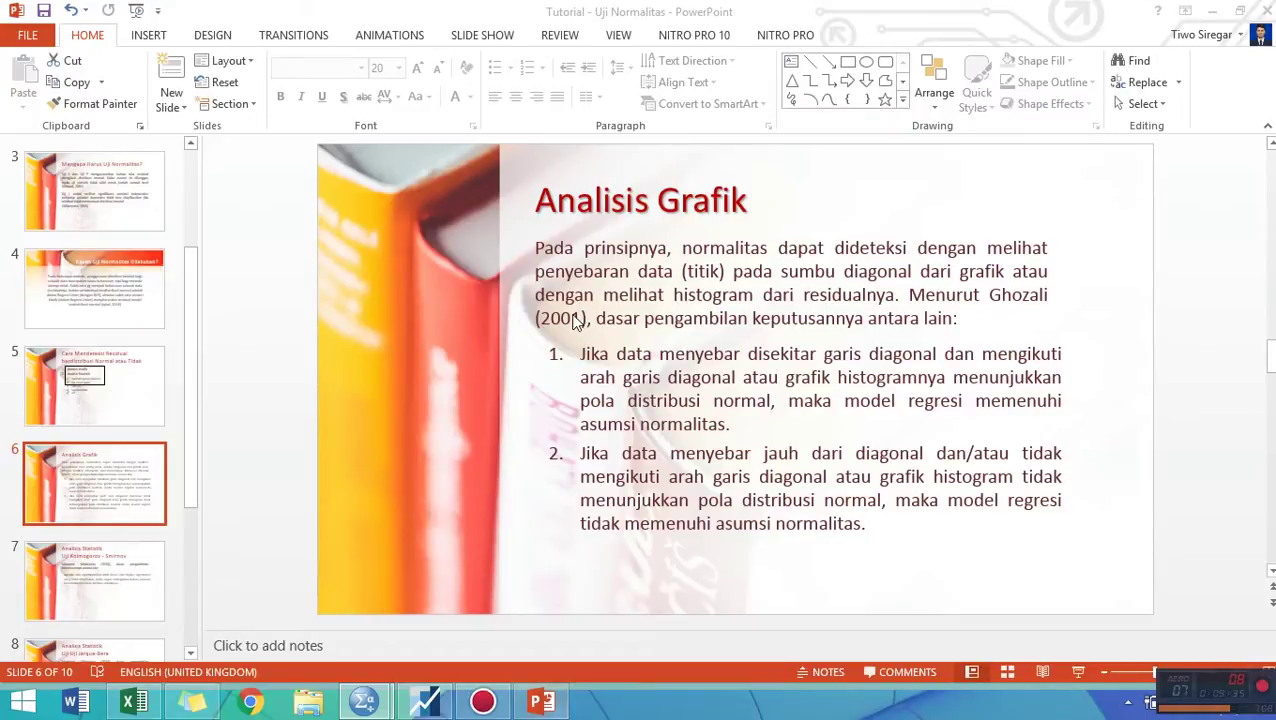
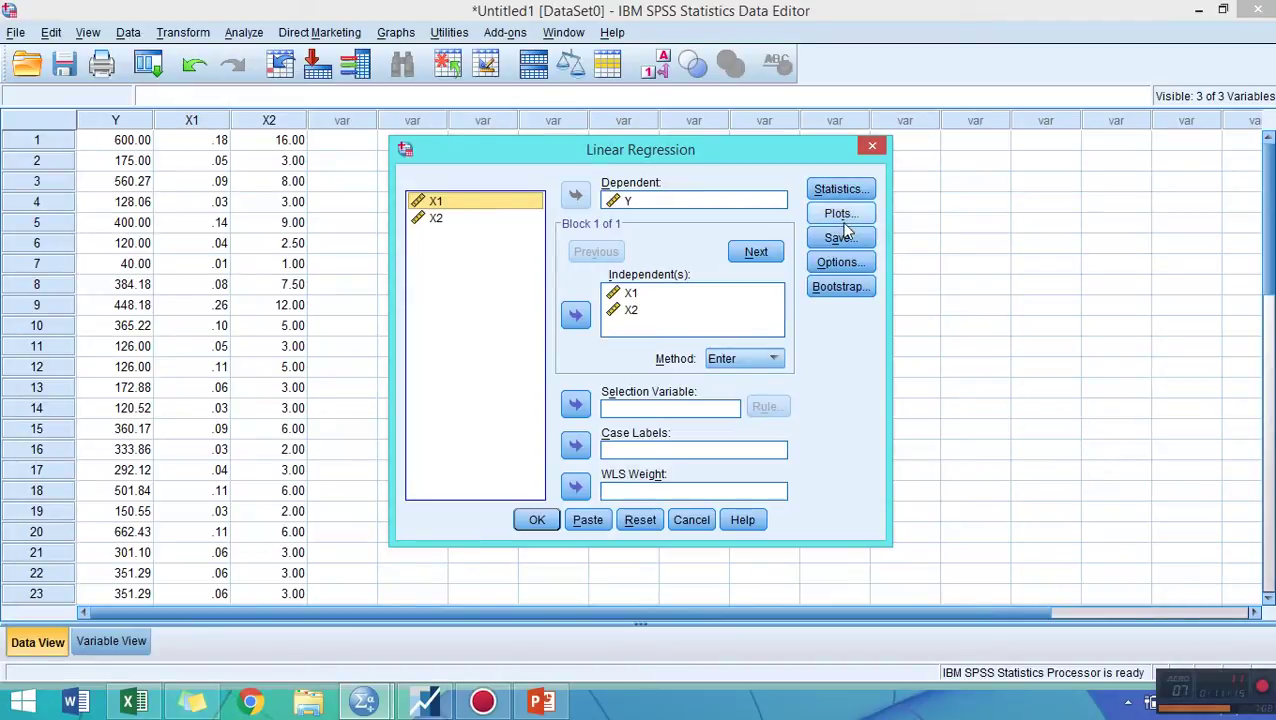
Save the unstandardized residuals as a new variable from the linear regression of Y on X1 and X2, and run it
click(841, 238)
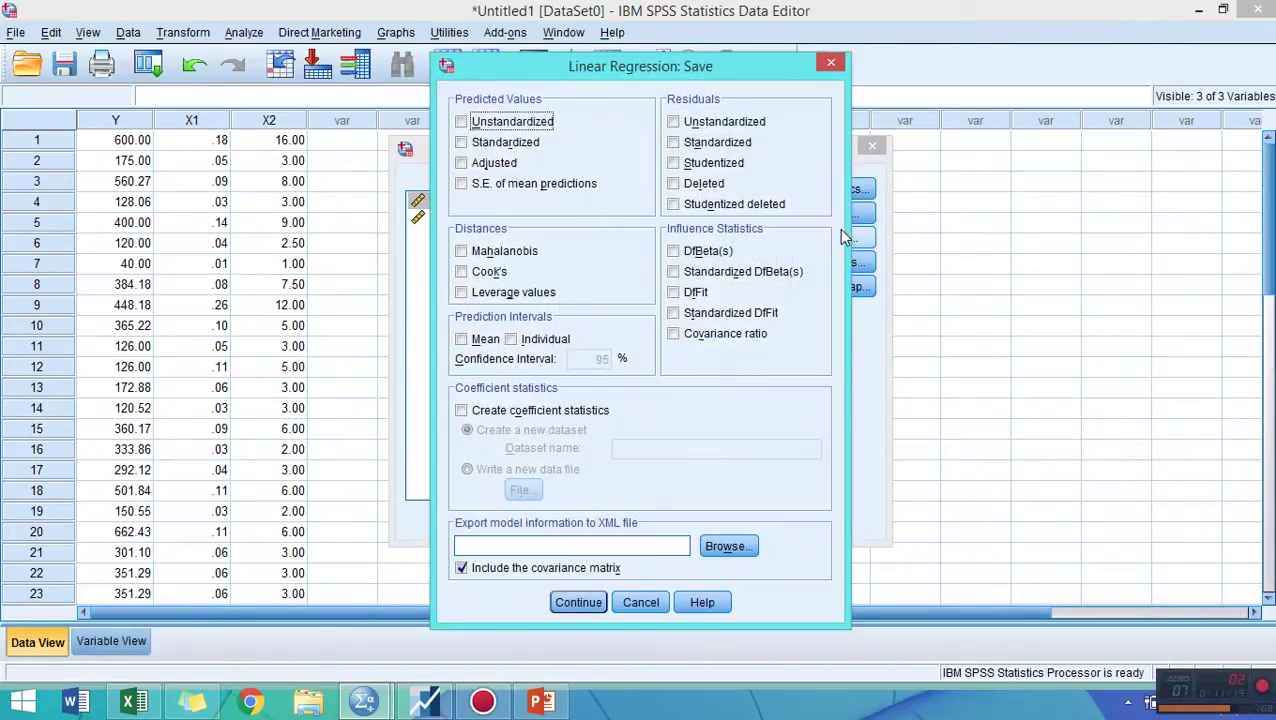
click(673, 123)
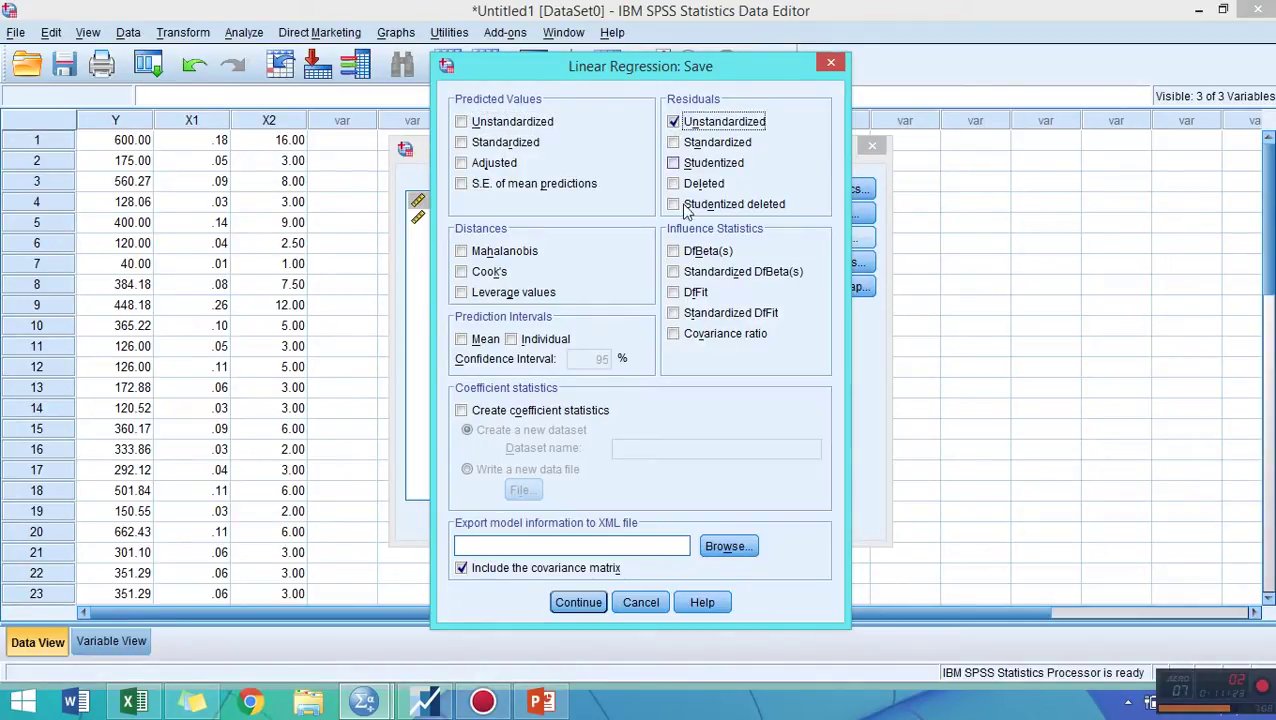
click(577, 608)
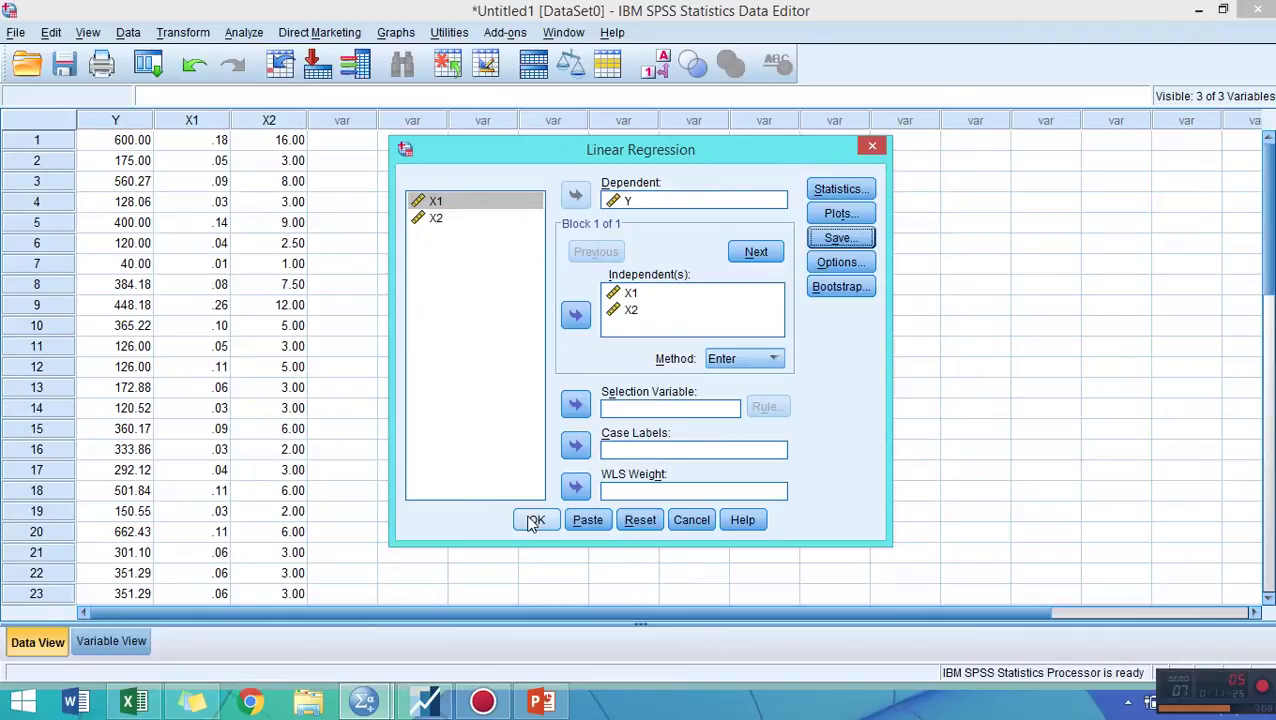
click(535, 521)
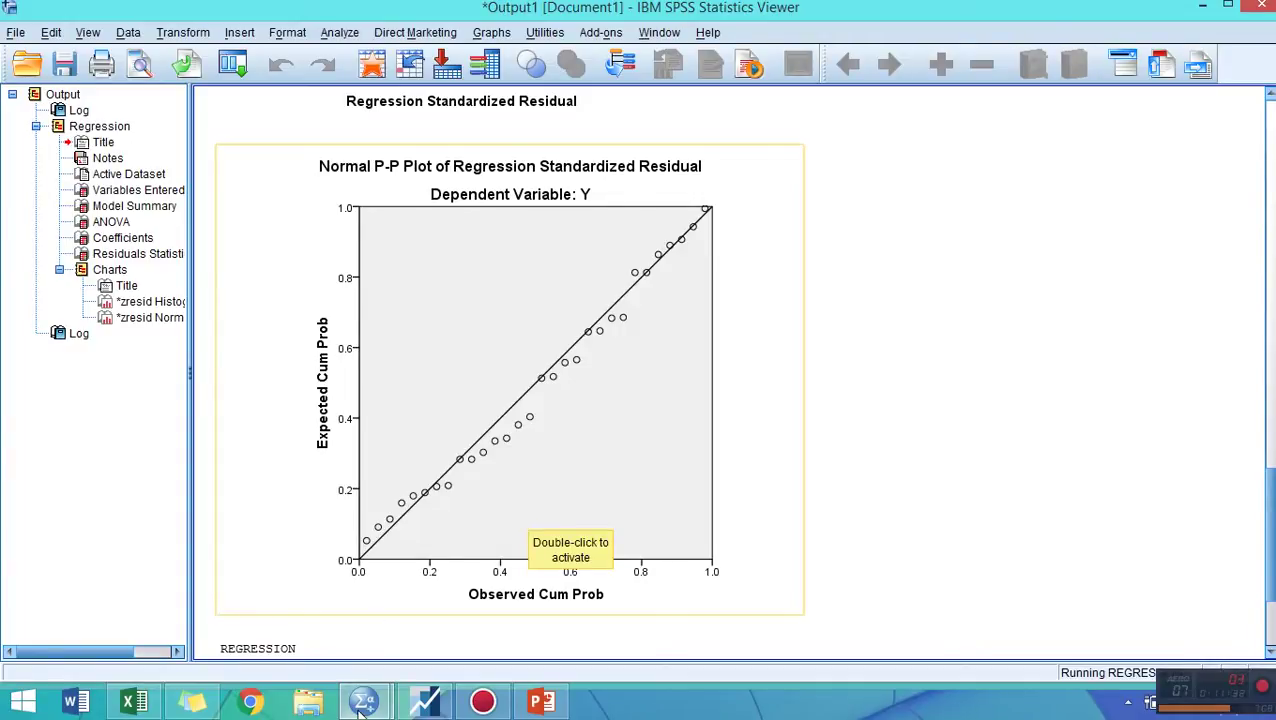
Check the data sheet and the regression syntax at the end of the output, and return to the data sheet
mouse_move(365, 700)
click(303, 625)
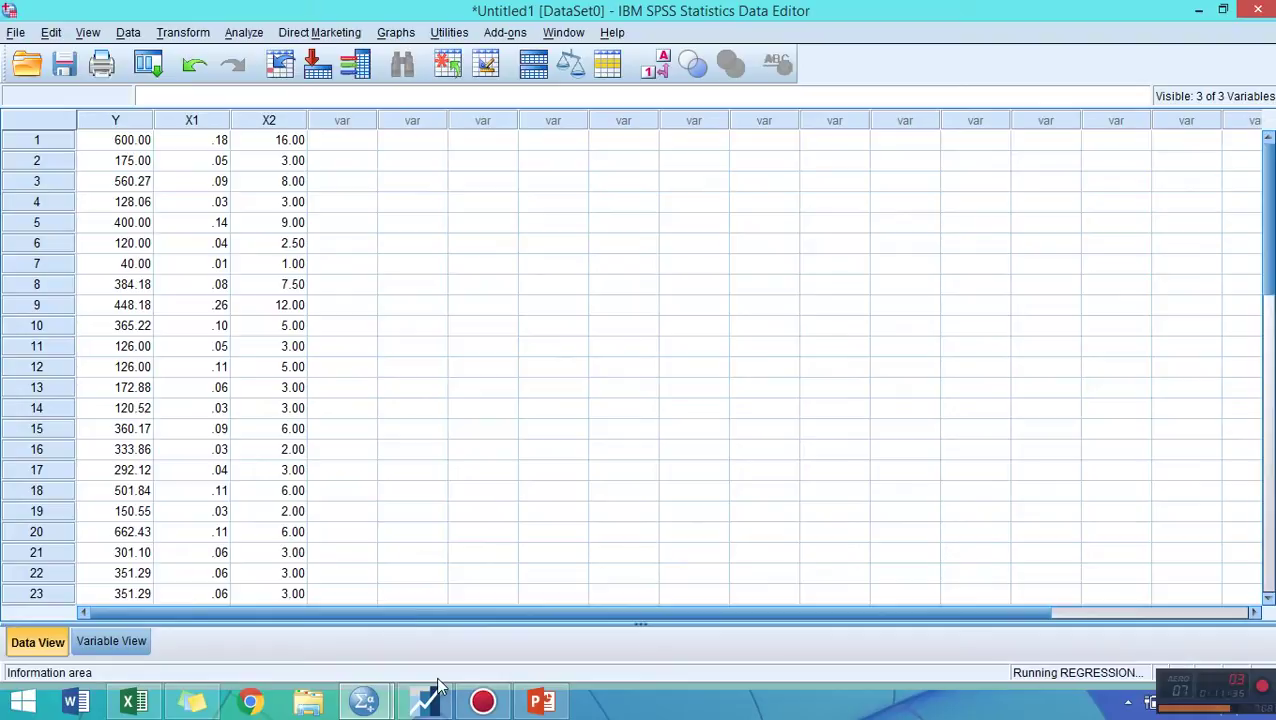
mouse_move(365, 700)
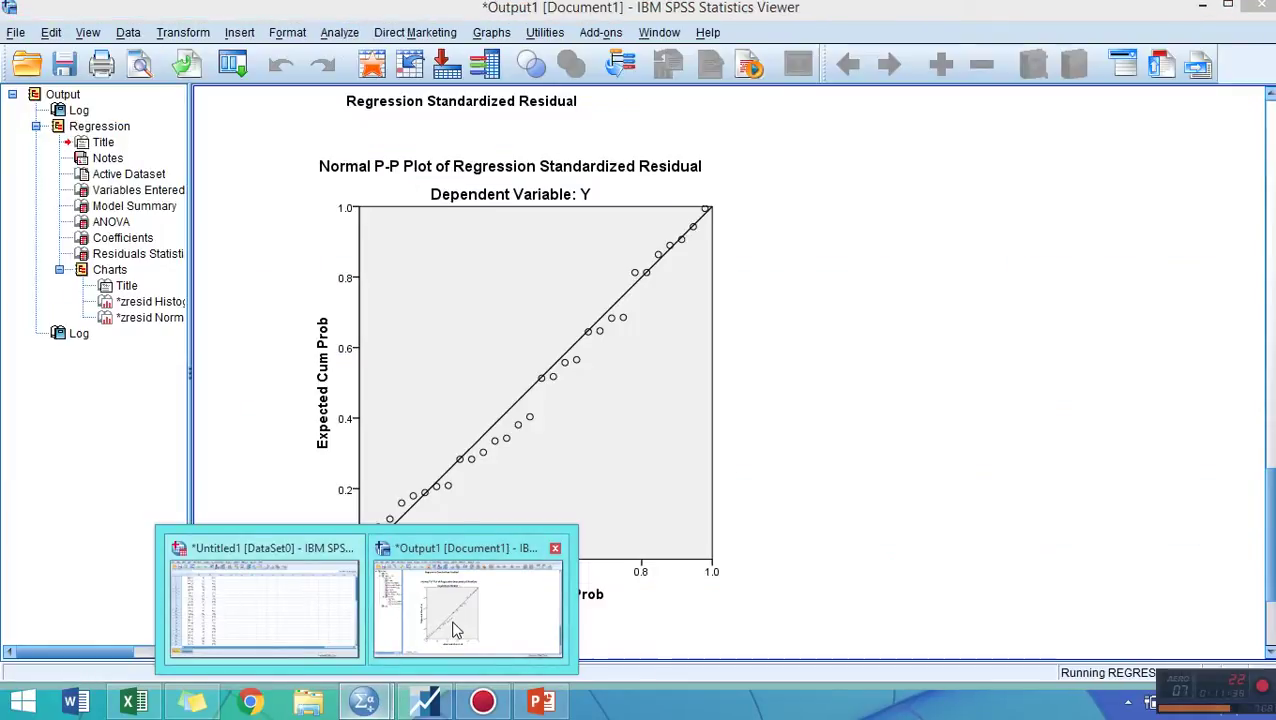
click(455, 630)
scroll(1243, 607, down, 4)
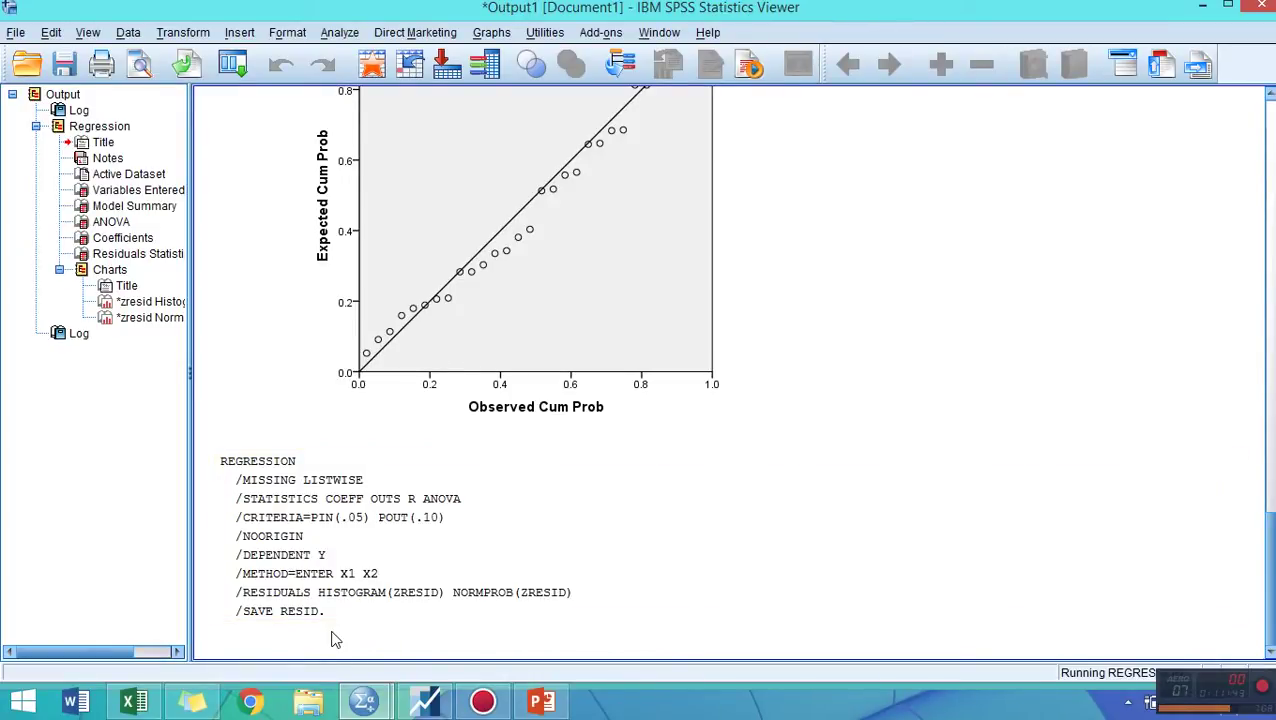
mouse_move(364, 700)
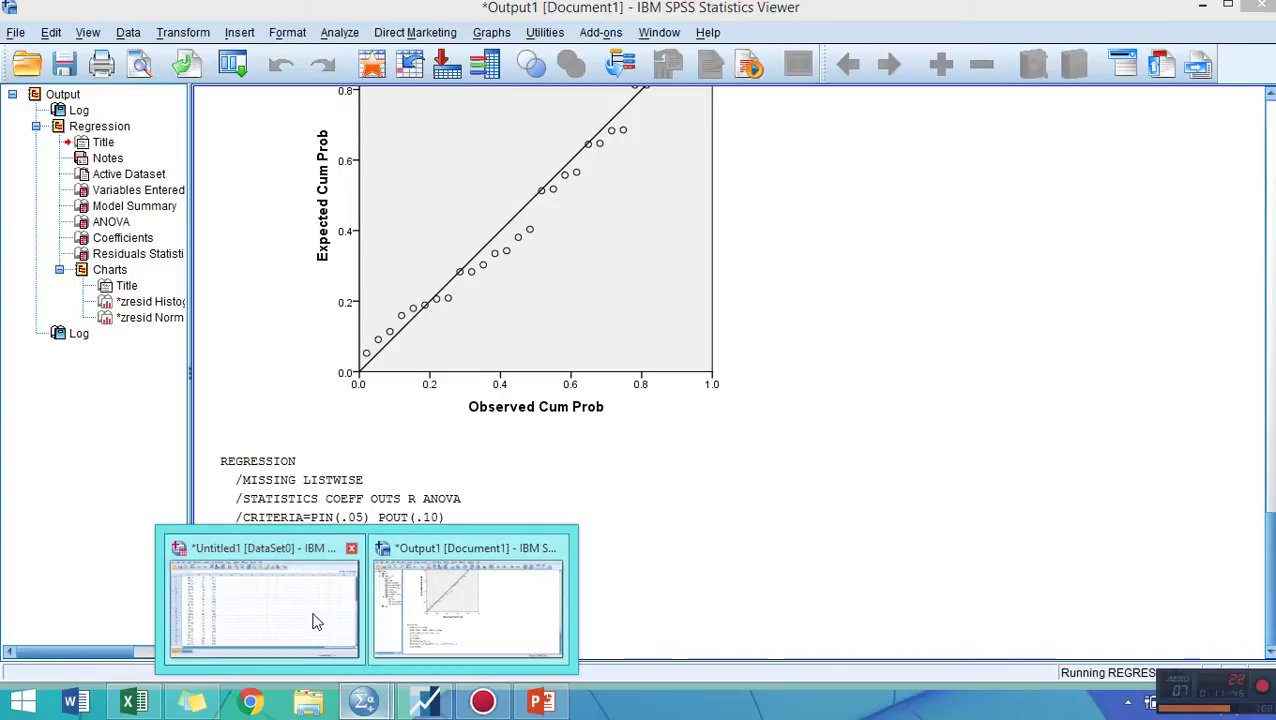
click(313, 620)
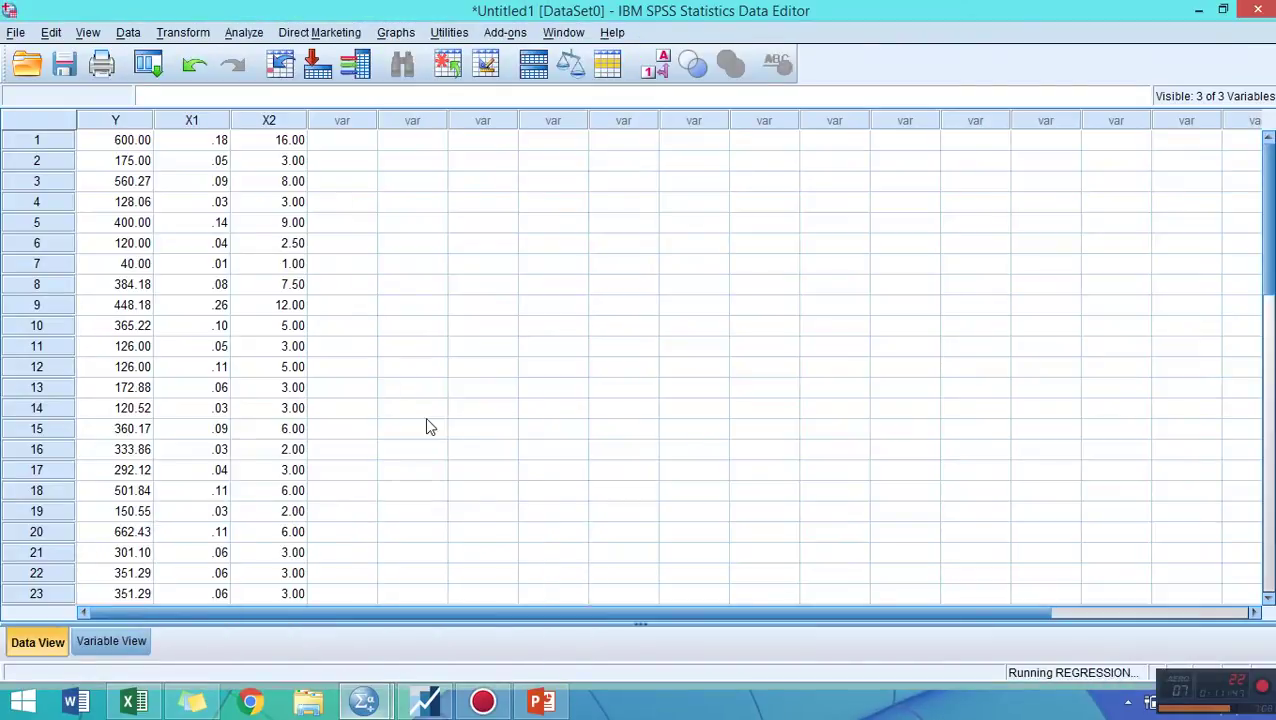
click(247, 33)
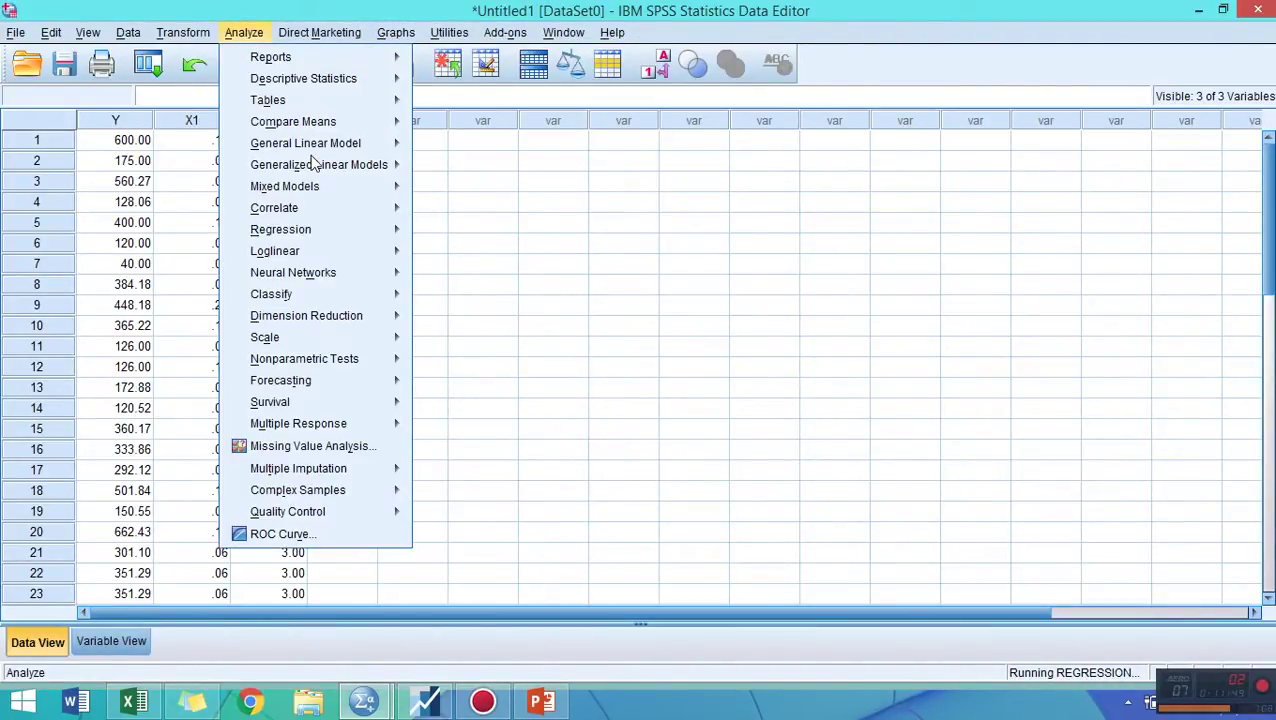
mouse_move(368, 230)
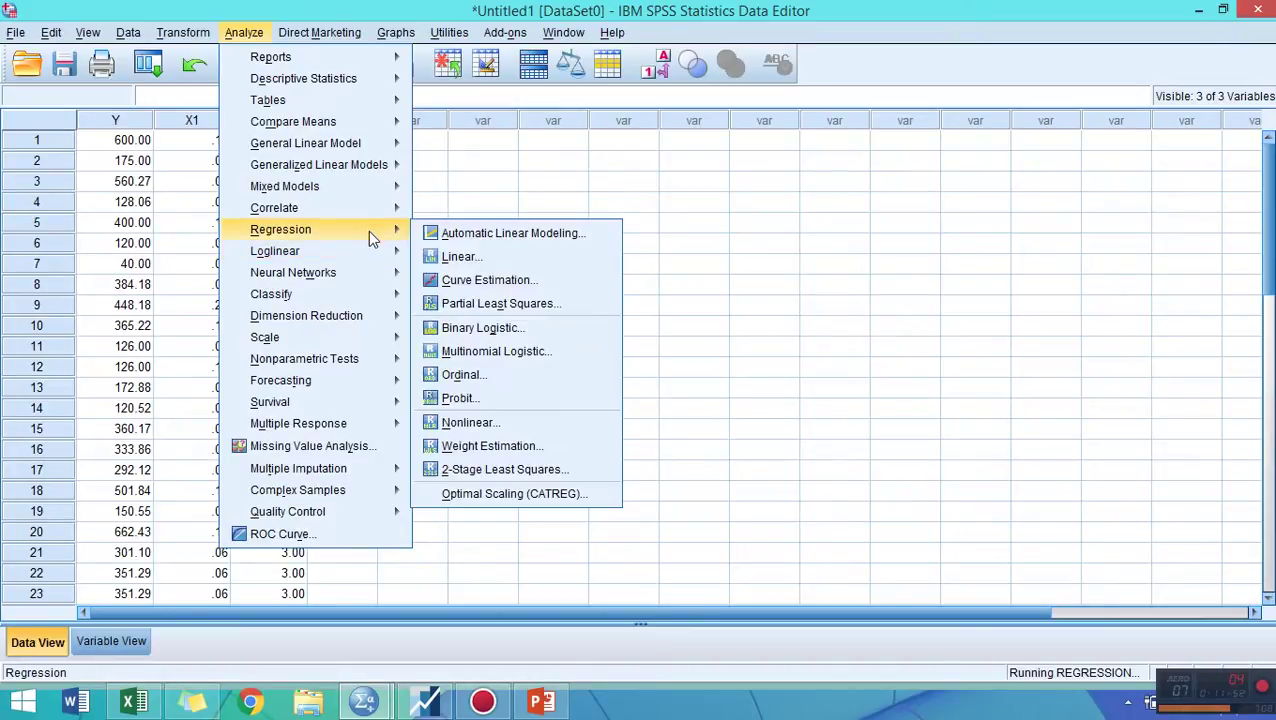
click(459, 257)
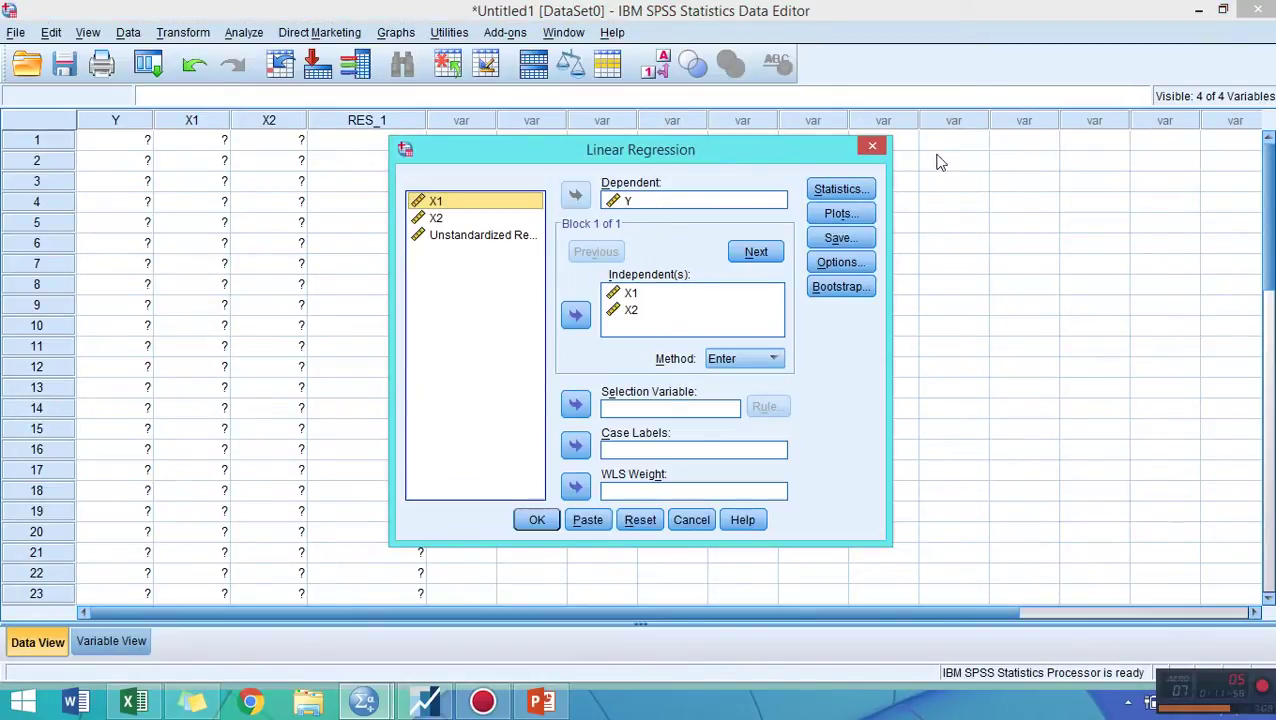
click(870, 148)
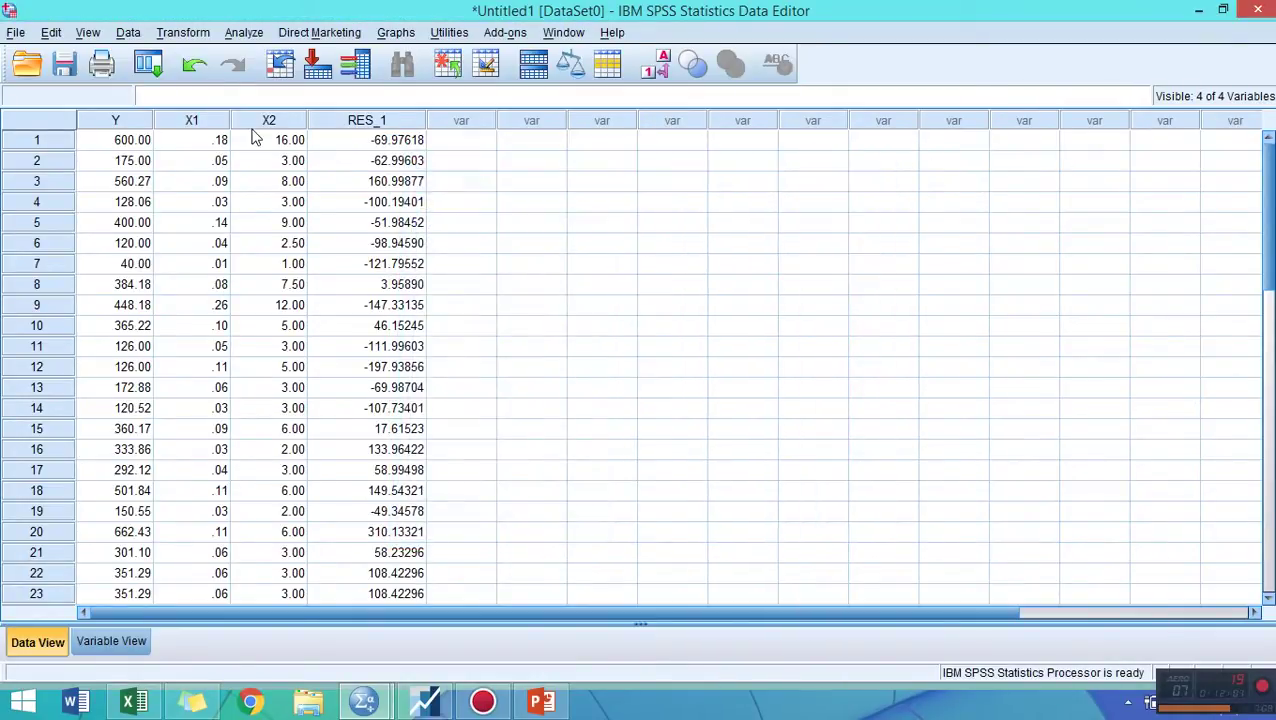
Select the RES_1 residual column, switch to PowerPoint and show the Uji Kolmogorov - Smirnov slide
click(367, 128)
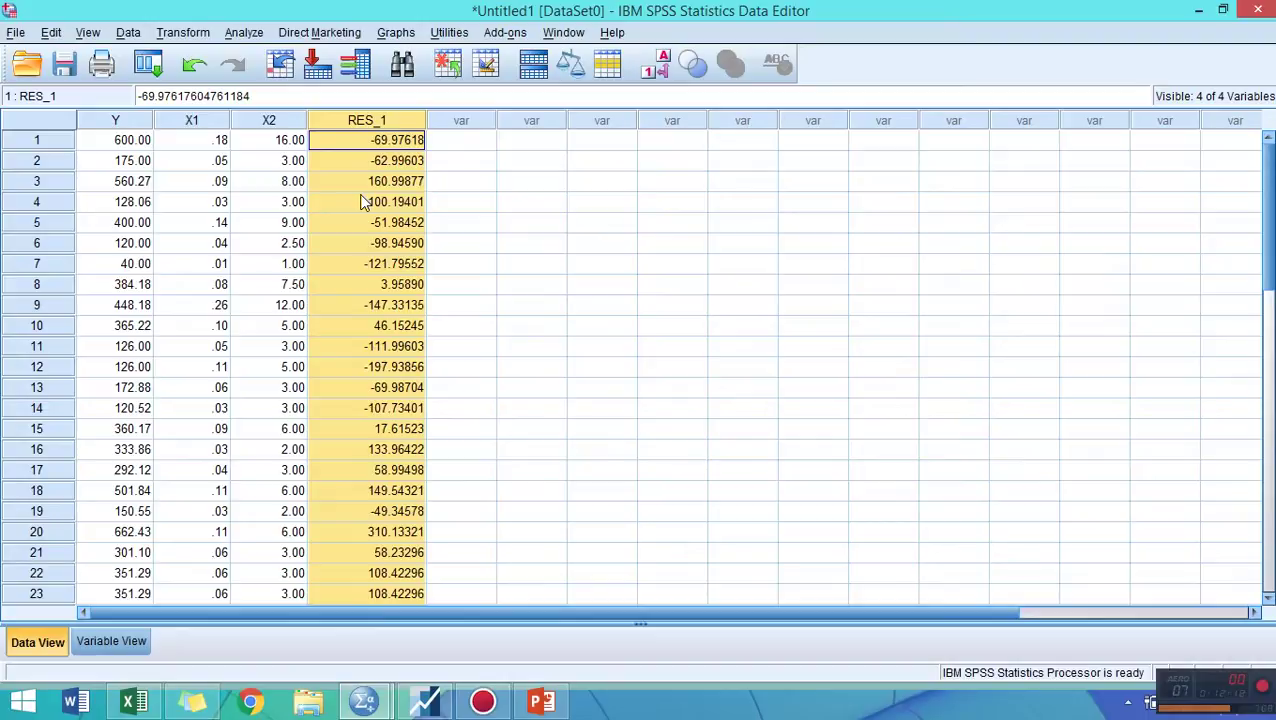
click(545, 702)
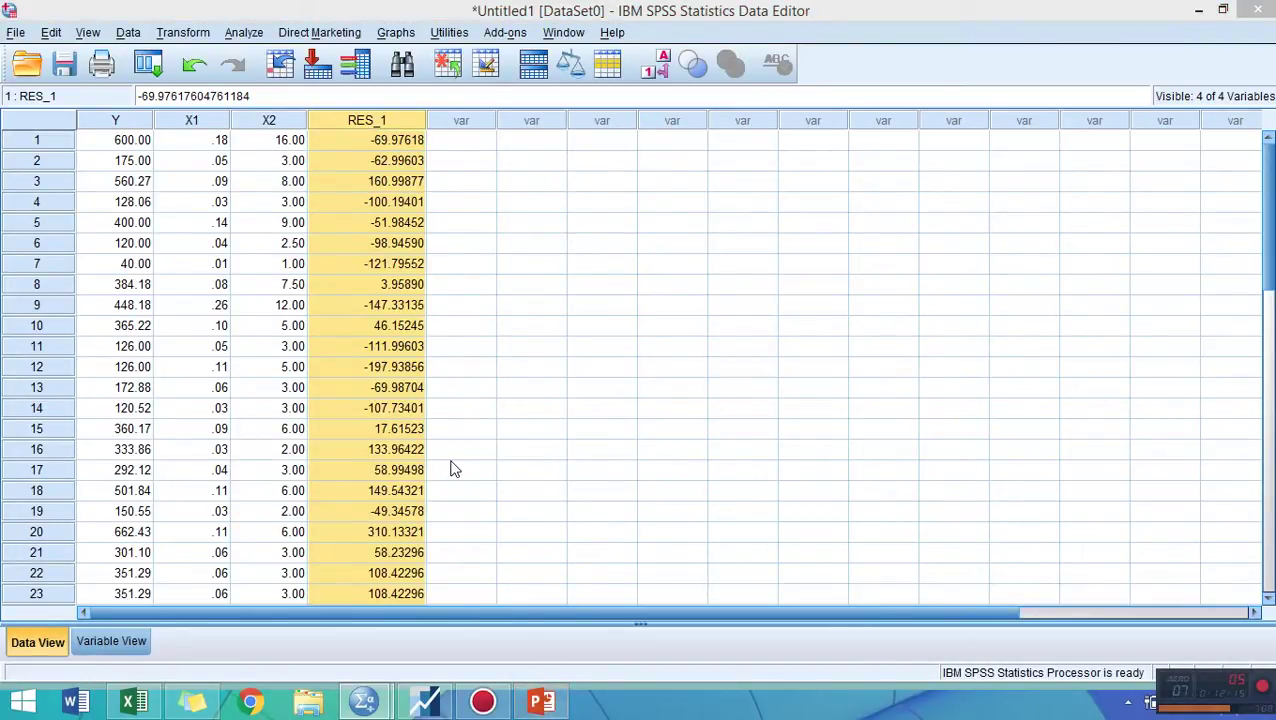
click(548, 702)
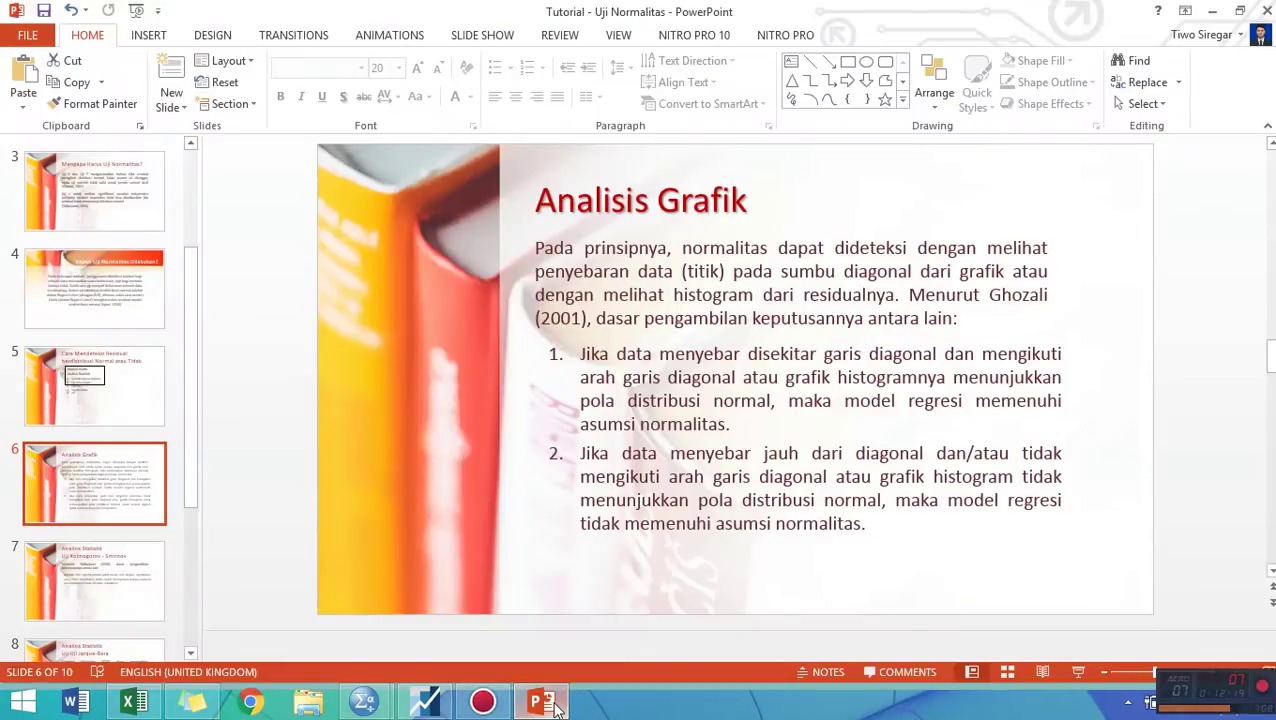
click(122, 578)
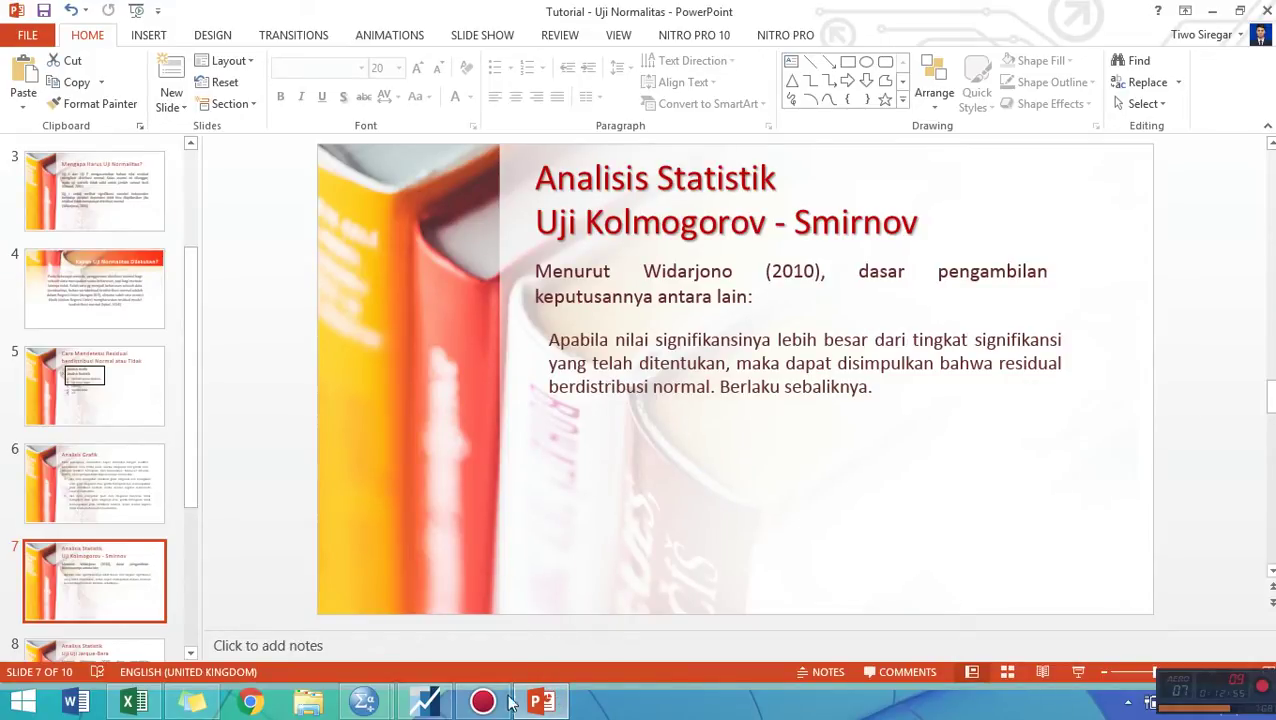
Switch back to the SPSS data and run a legacy 1-Sample K-S test on the unstandardized residual with the Normal test distribution
mouse_move(500, 708)
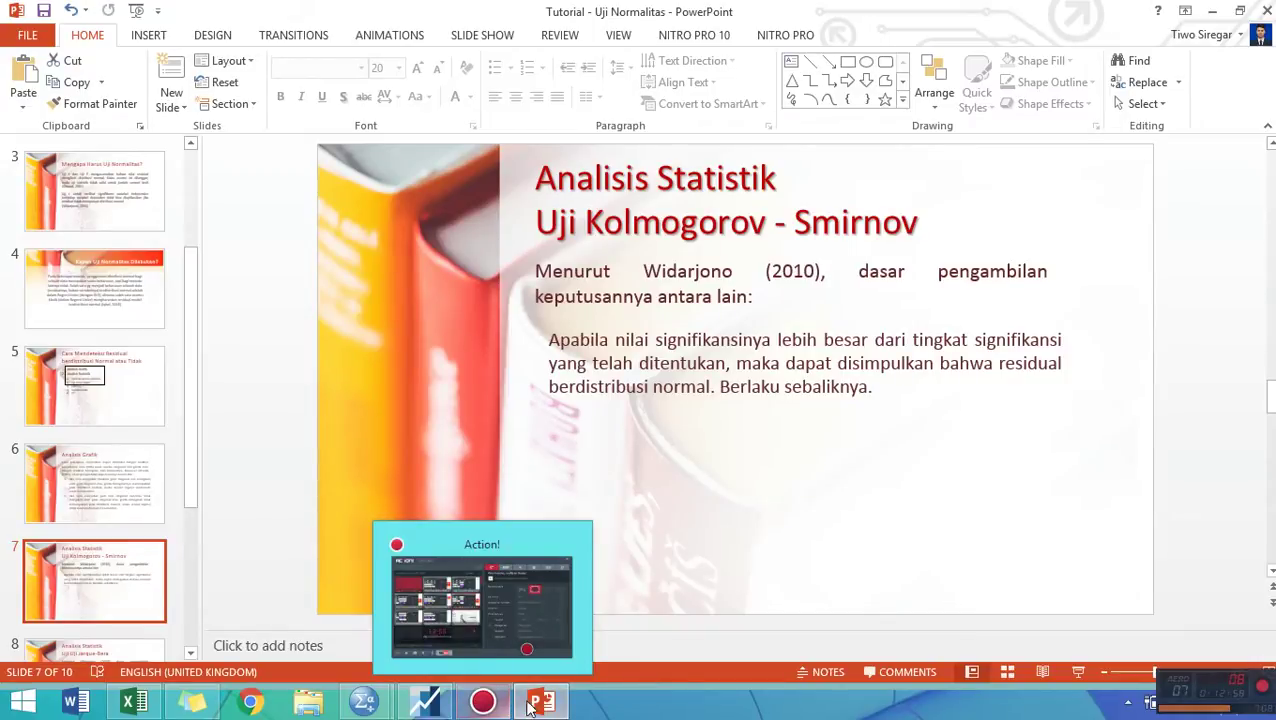
mouse_move(424, 706)
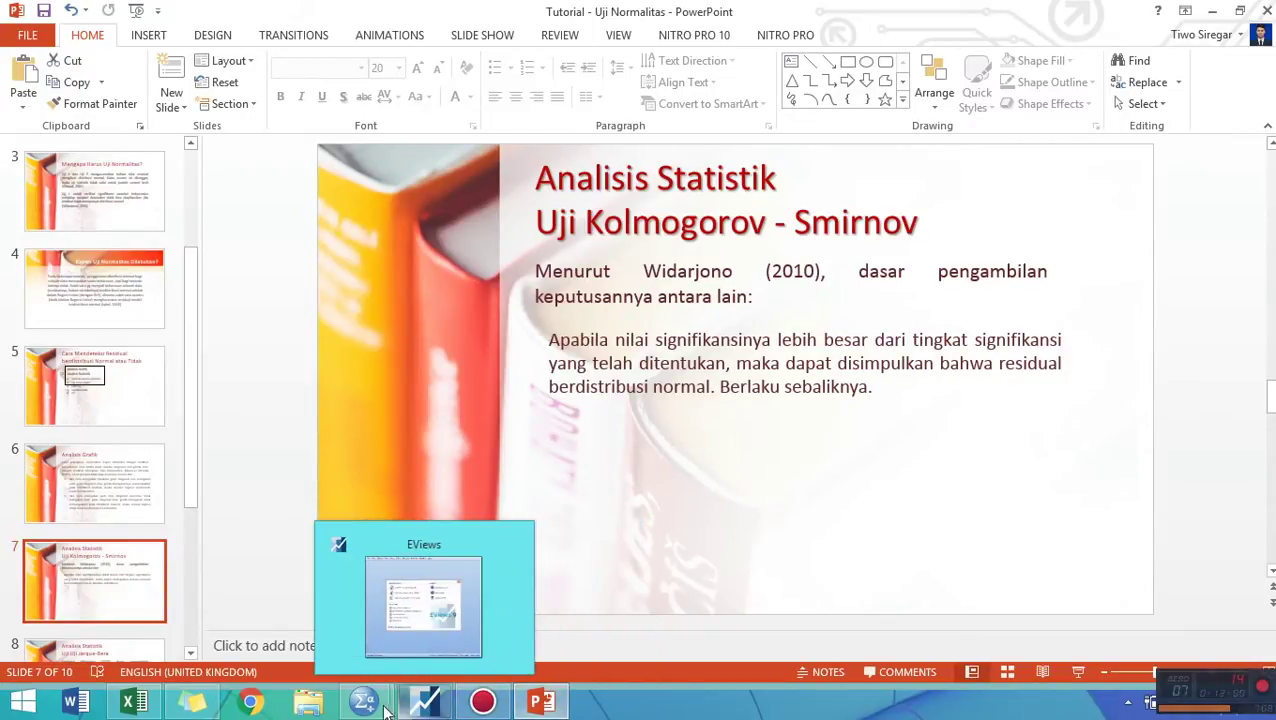
mouse_move(428, 604)
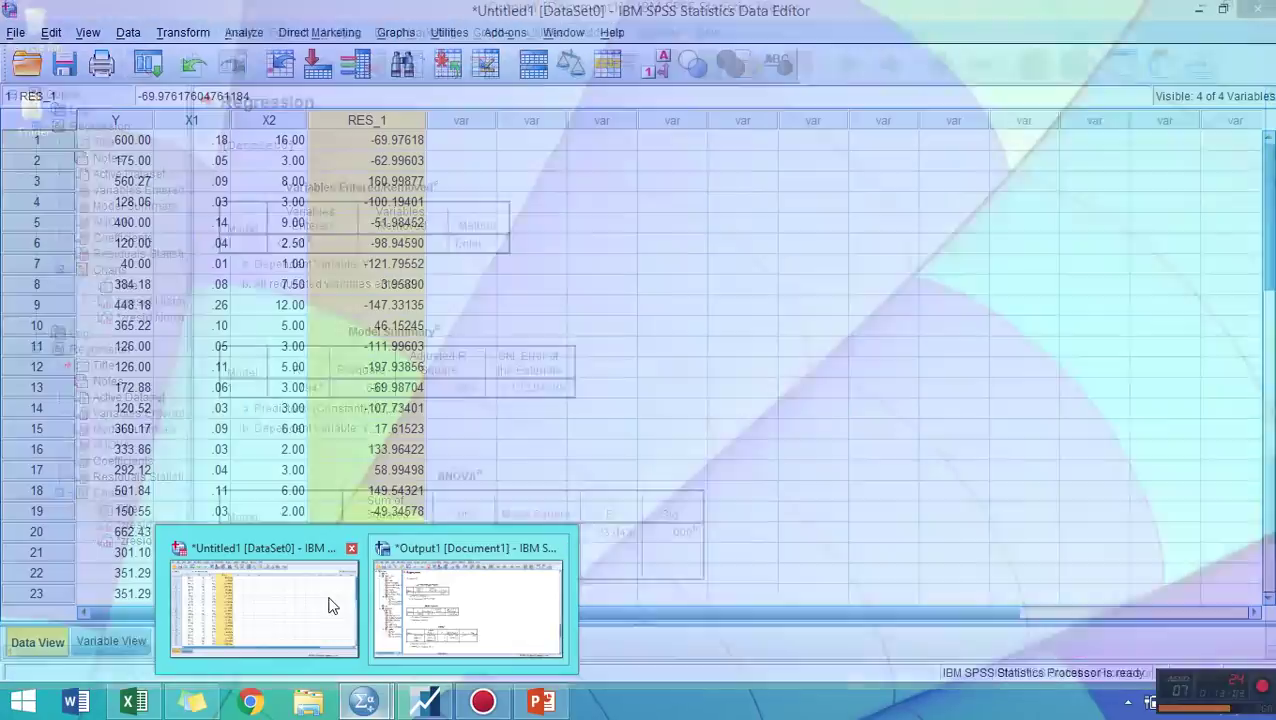
click(336, 601)
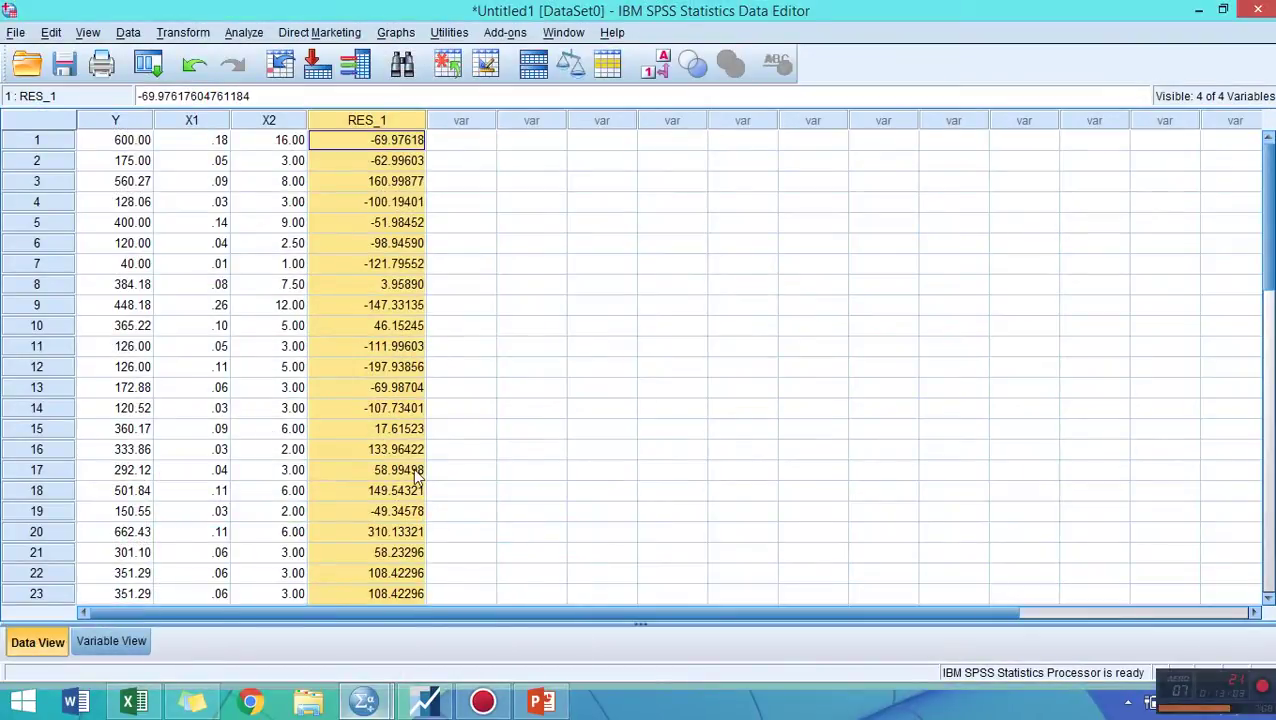
click(252, 33)
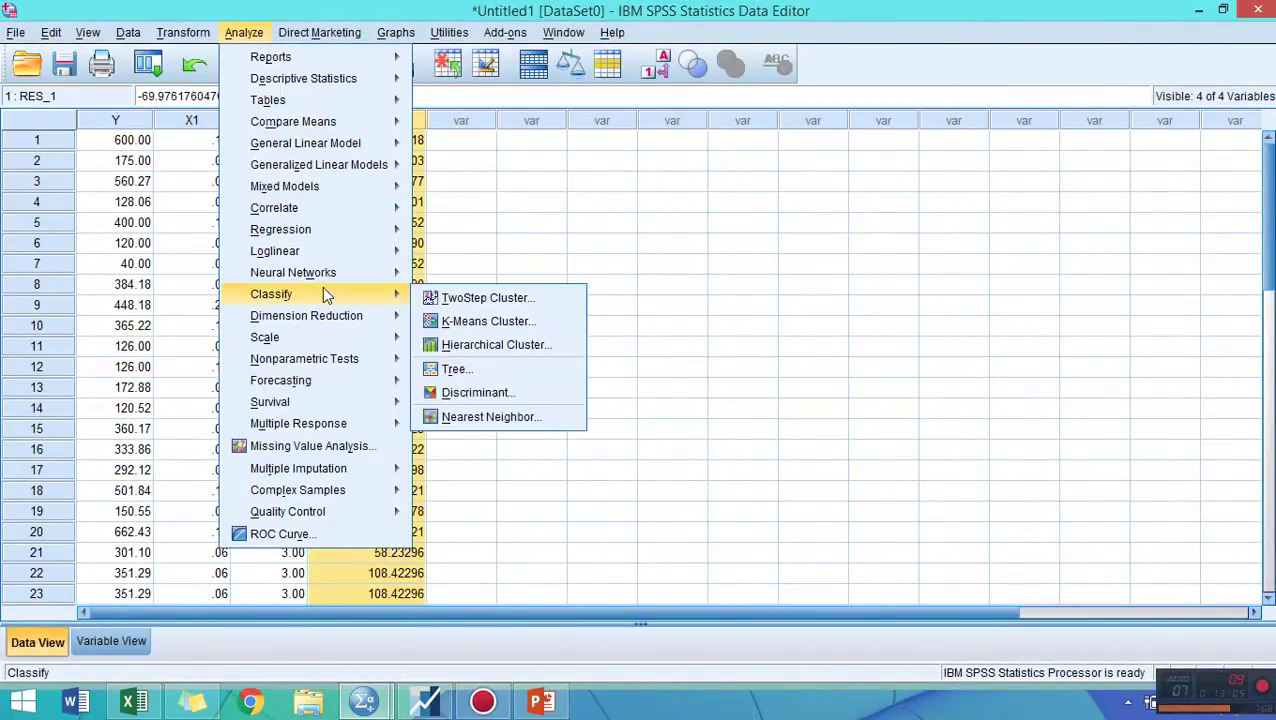
mouse_move(336, 341)
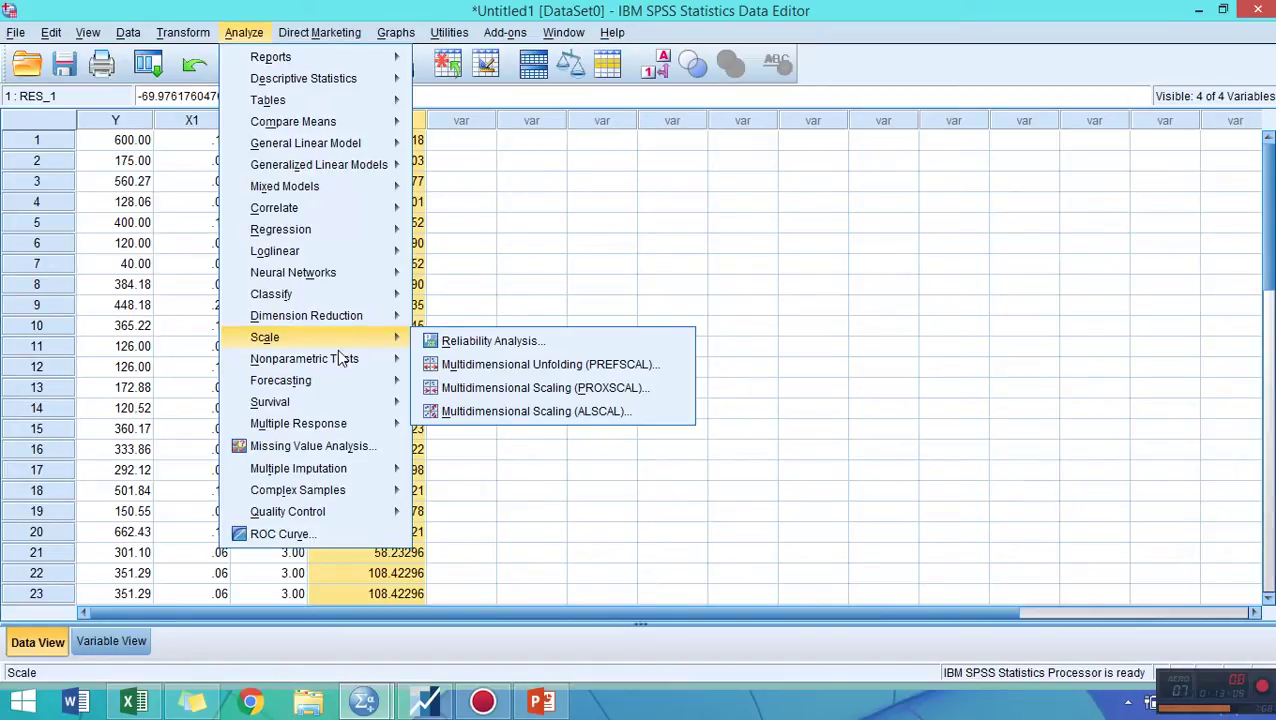
mouse_move(343, 366)
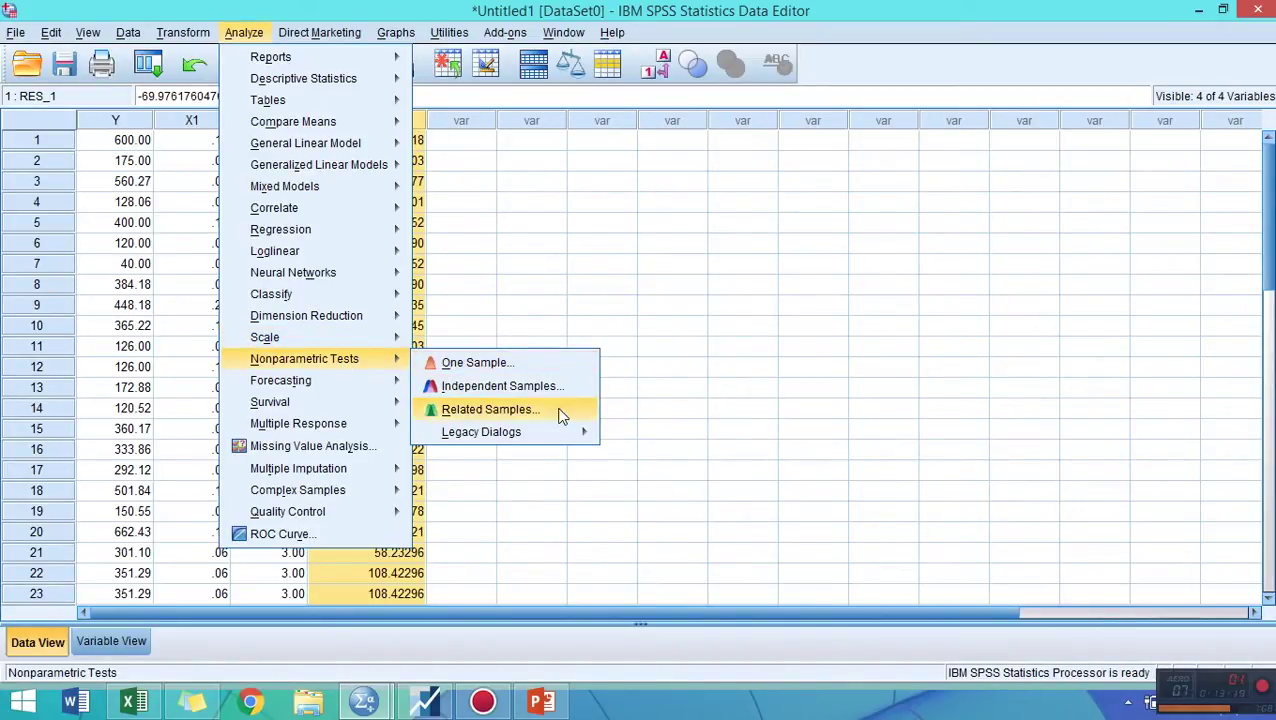
mouse_move(585, 438)
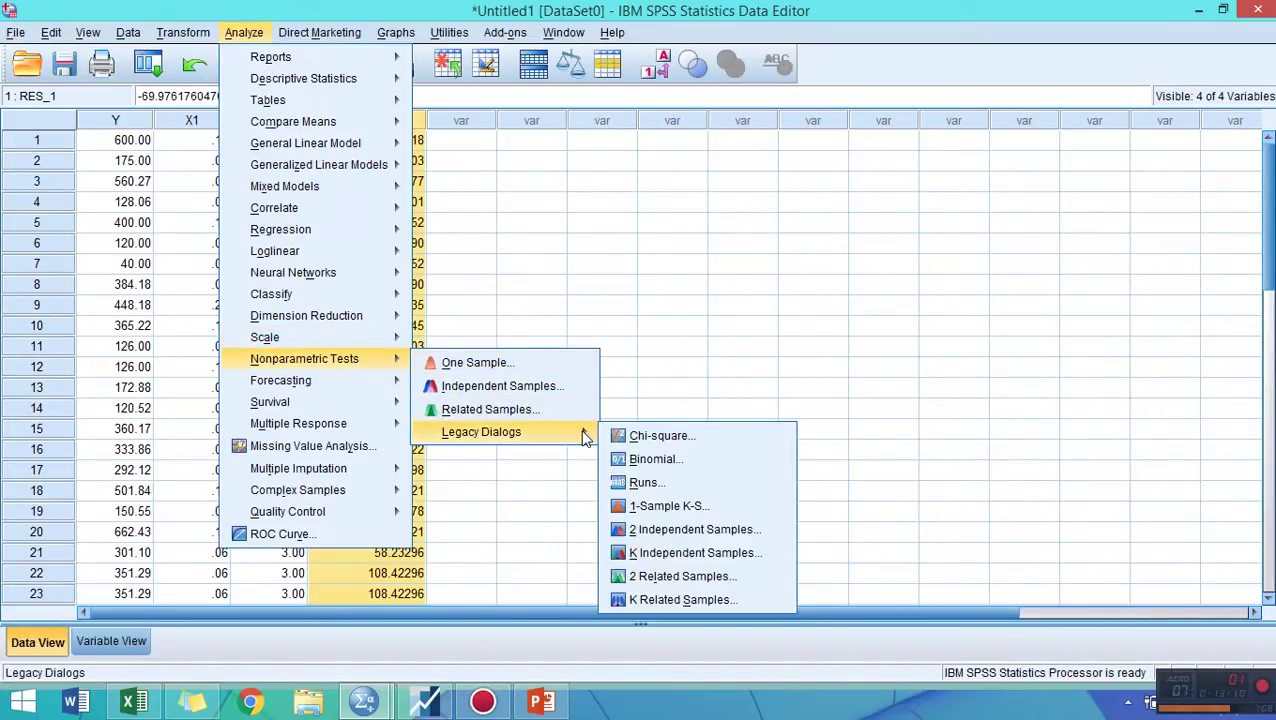
click(676, 512)
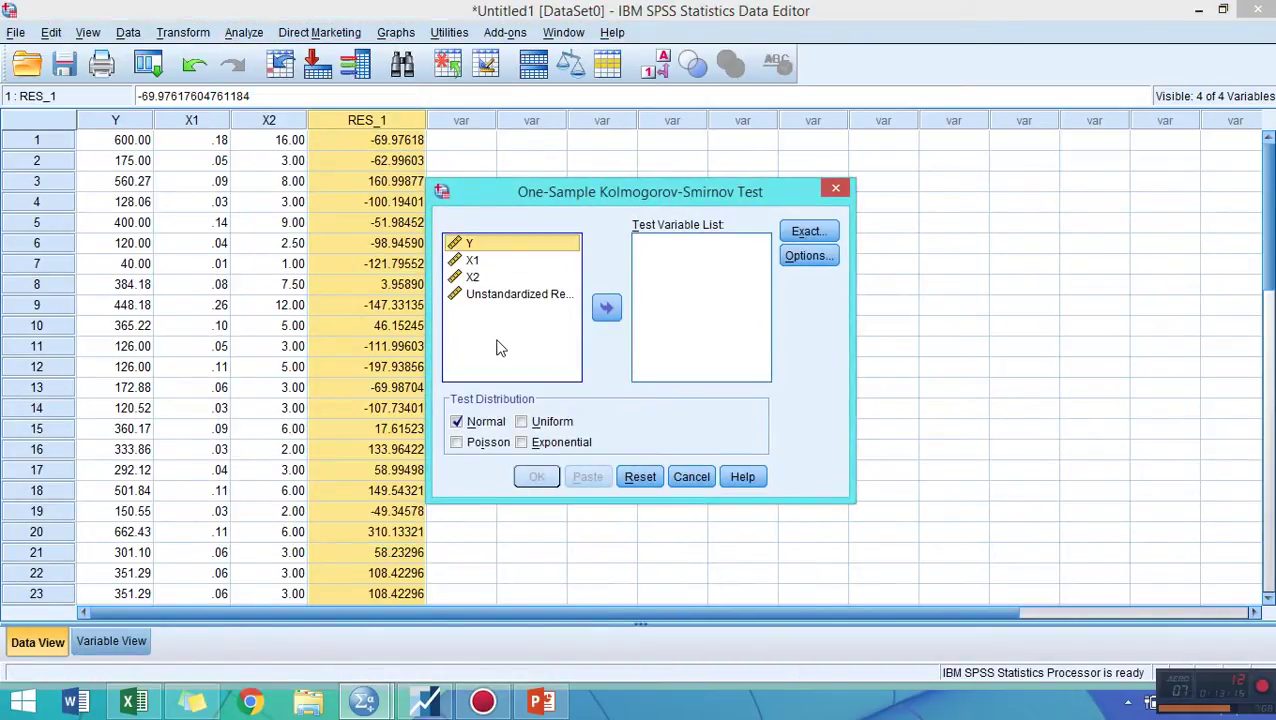
click(502, 296)
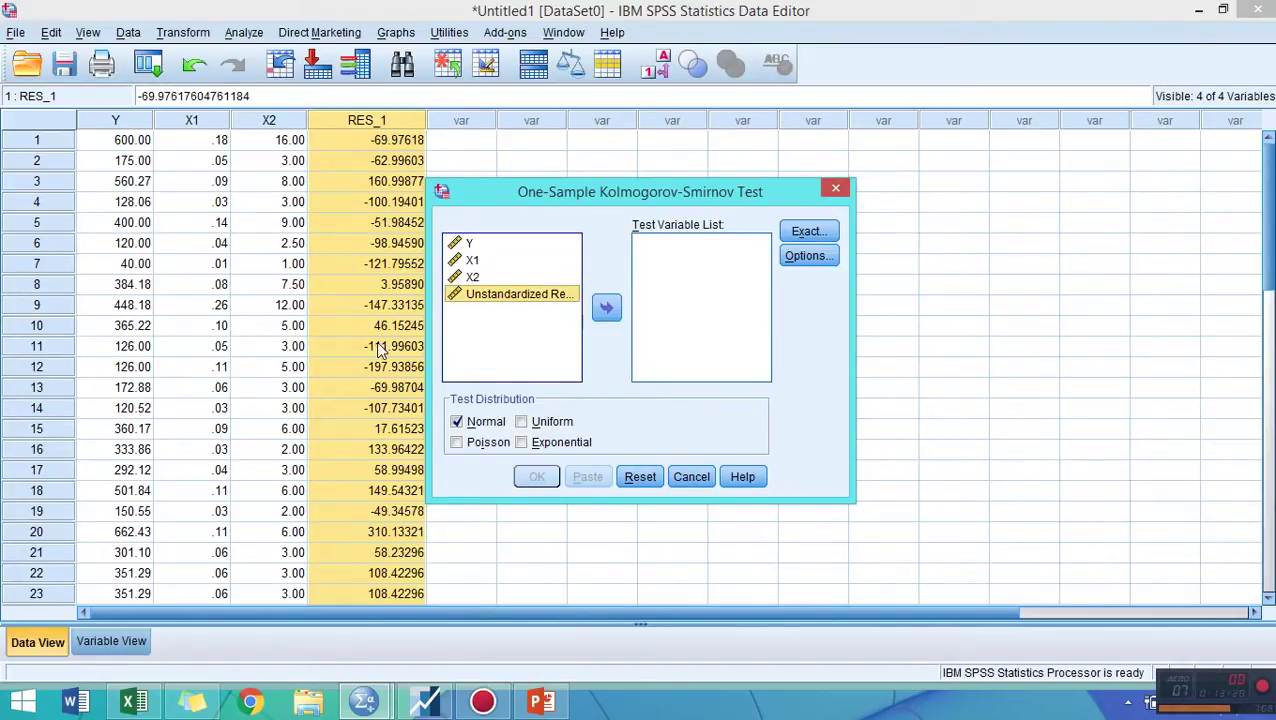
click(606, 307)
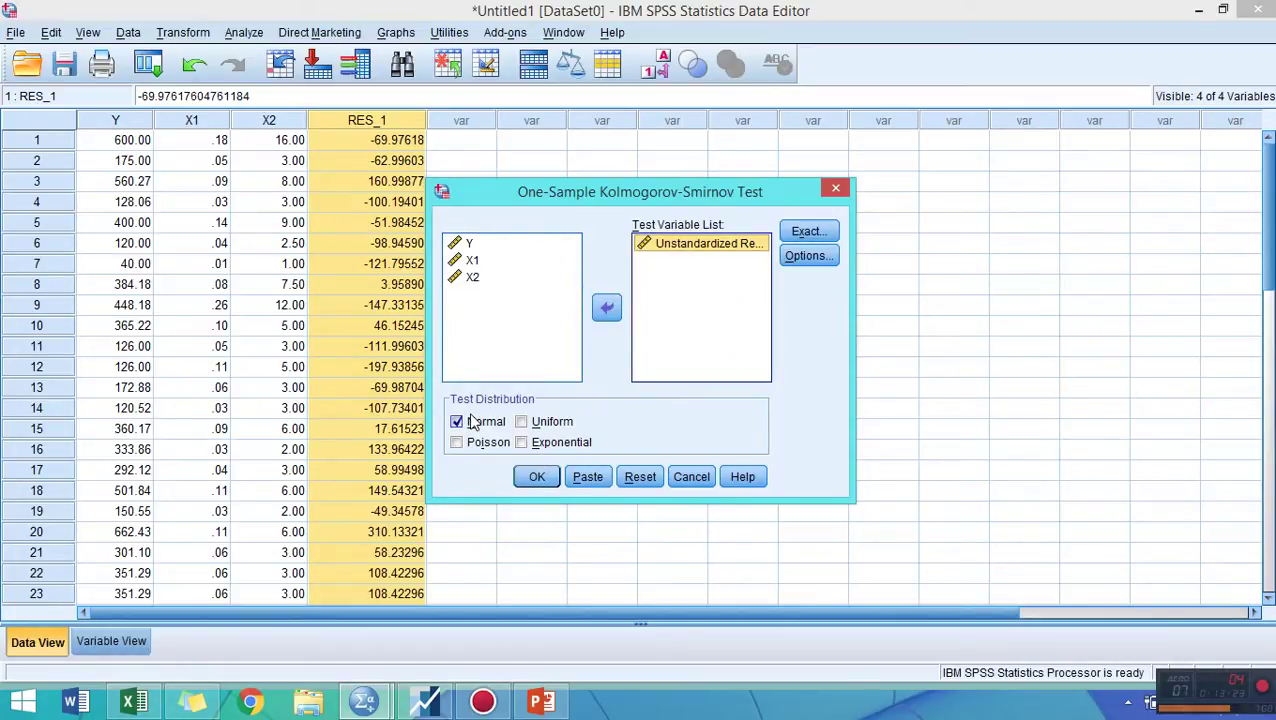
click(537, 477)
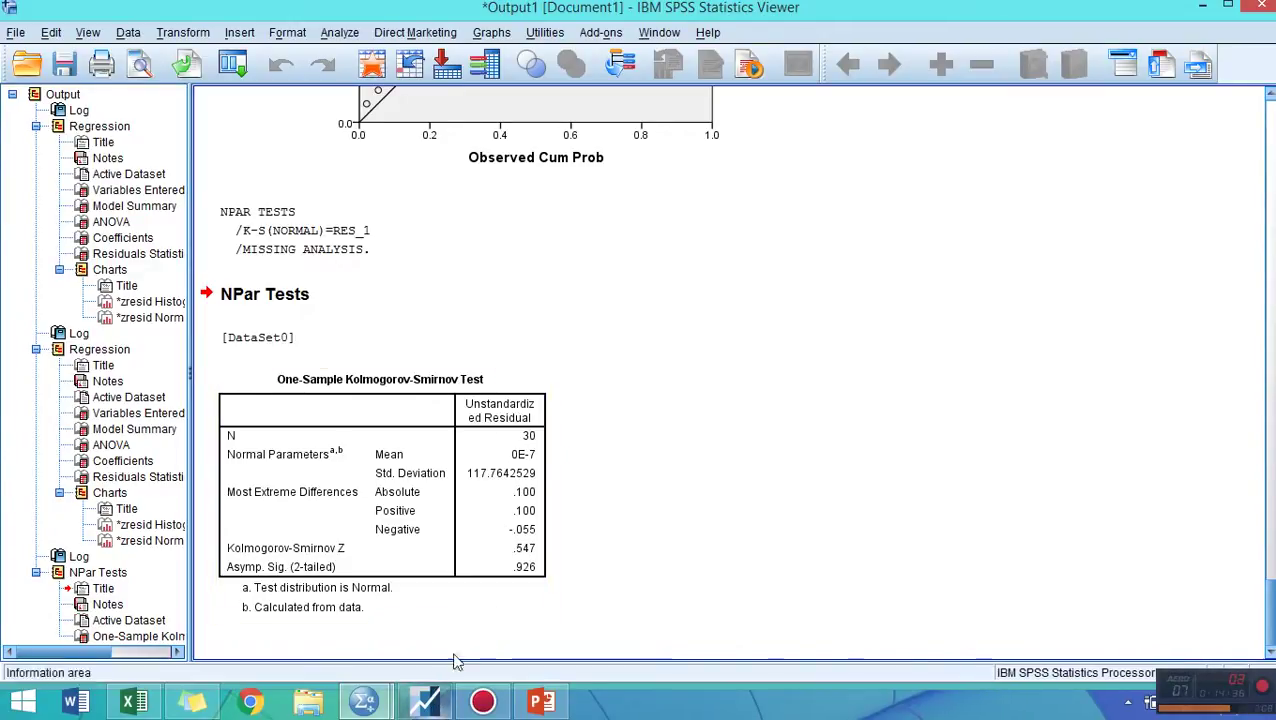
Switch to EViews and create a new Unstructured / Undated workfile with 30 observations
click(437, 706)
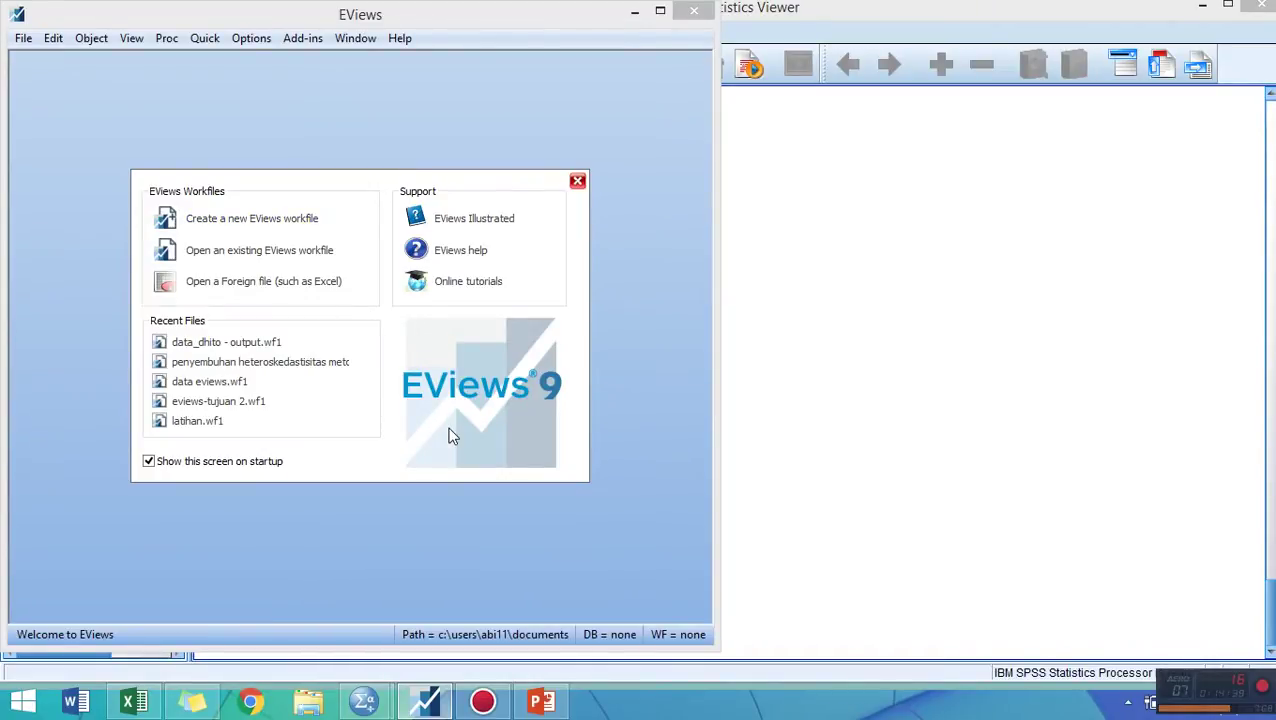
click(276, 222)
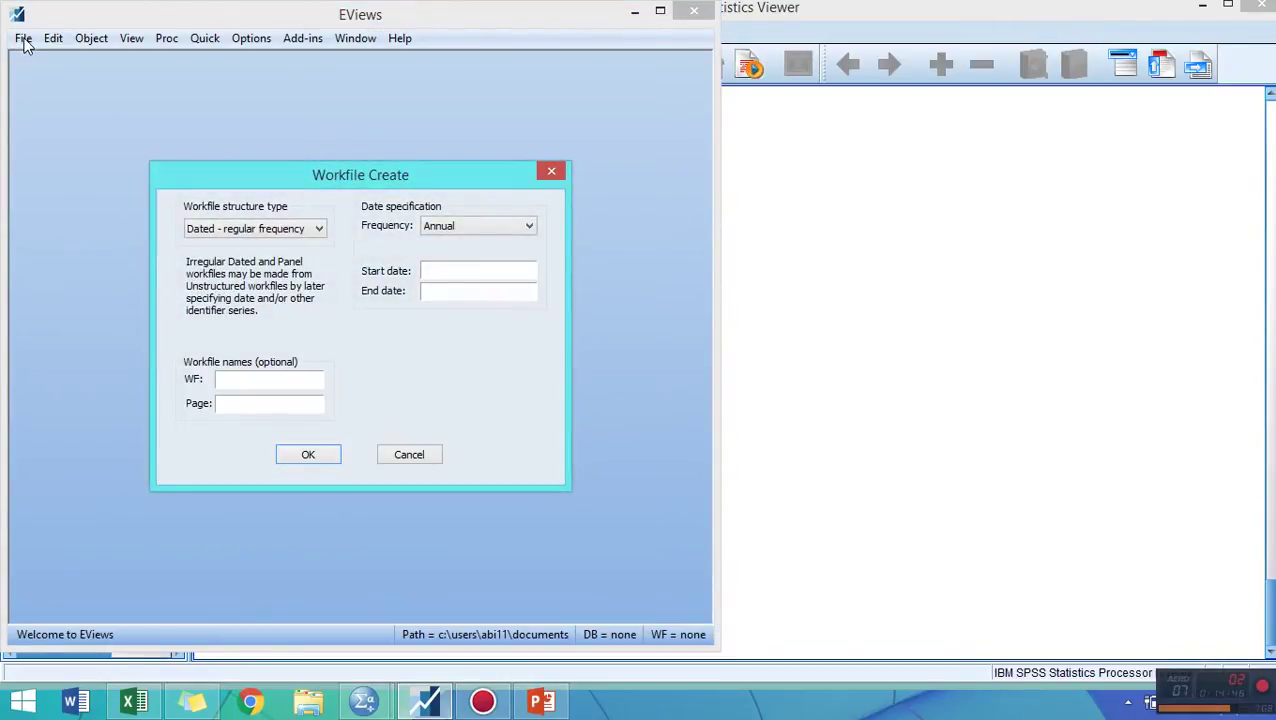
click(318, 230)
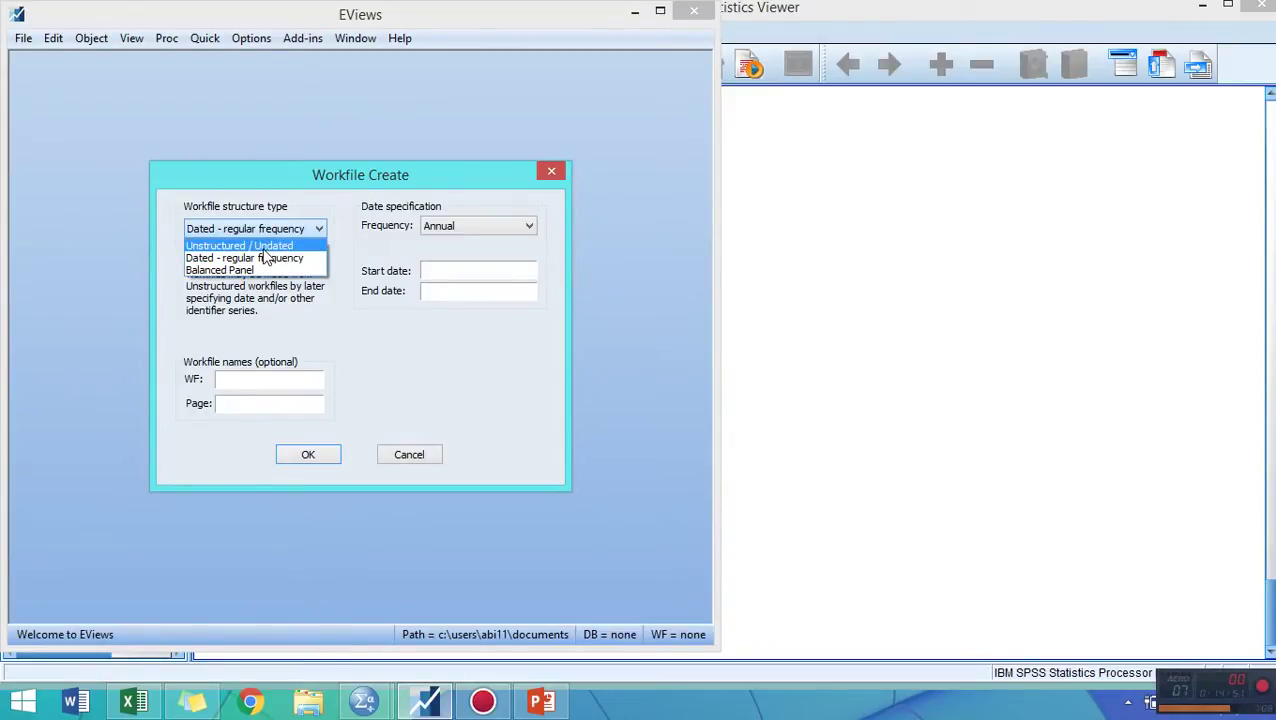
click(260, 246)
click(486, 225)
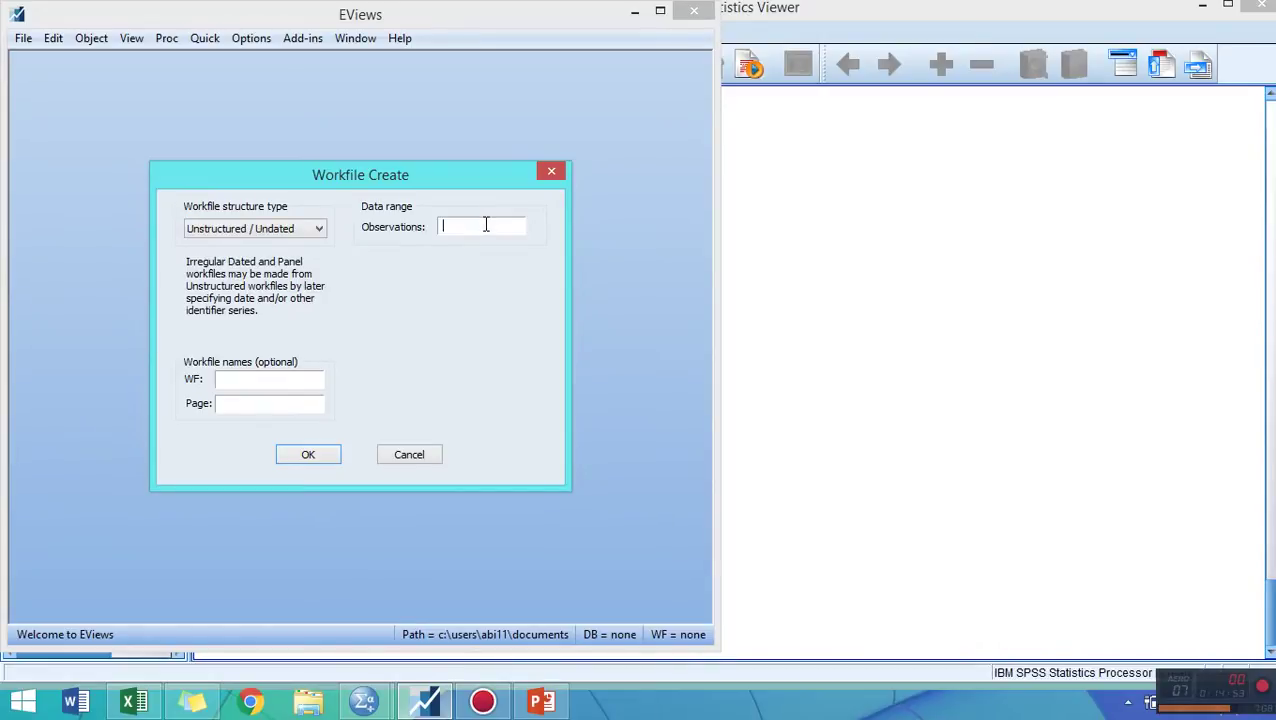
text(30)
click(309, 454)
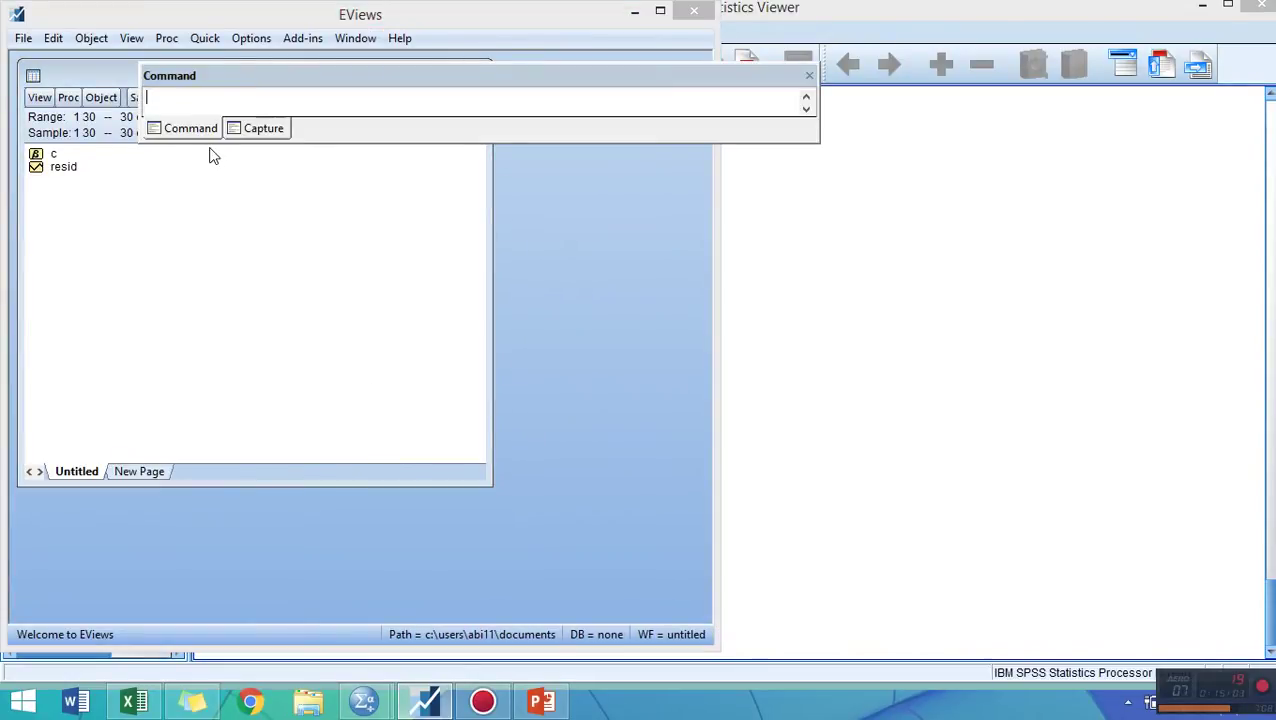
Decline the license update and open an empty group for entering series, with the floating Command window closed
click(328, 362)
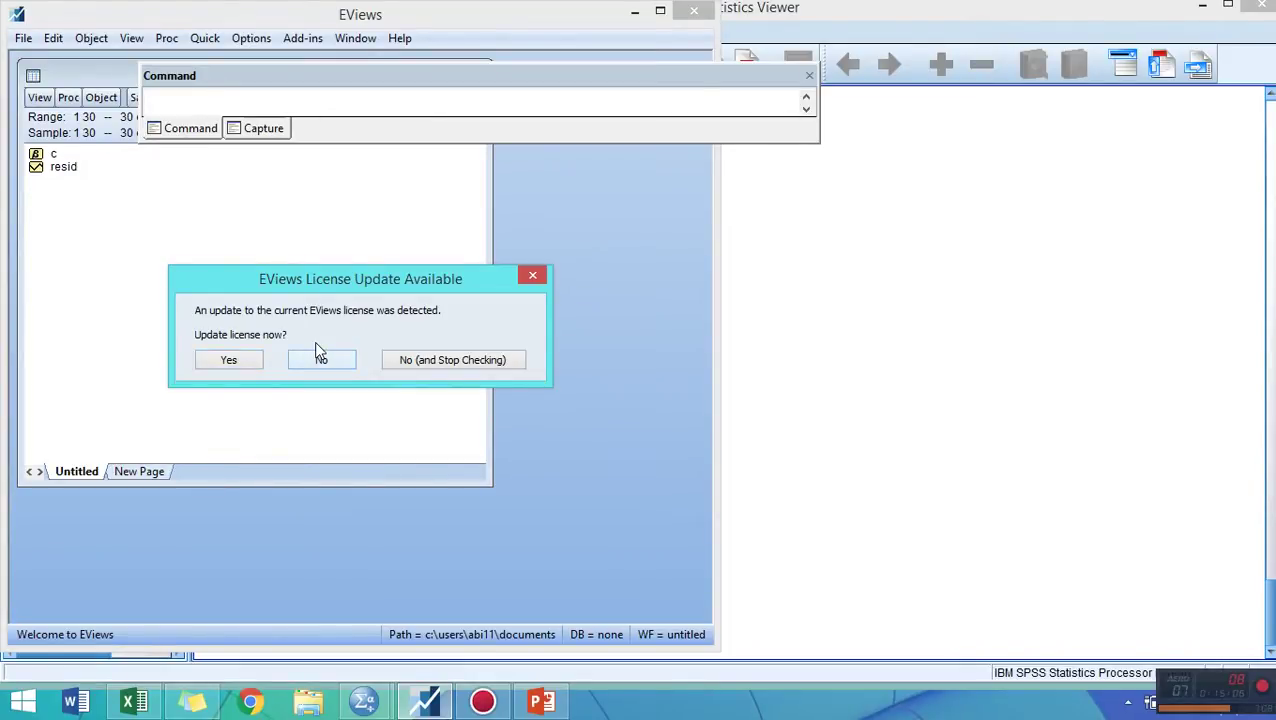
click(322, 362)
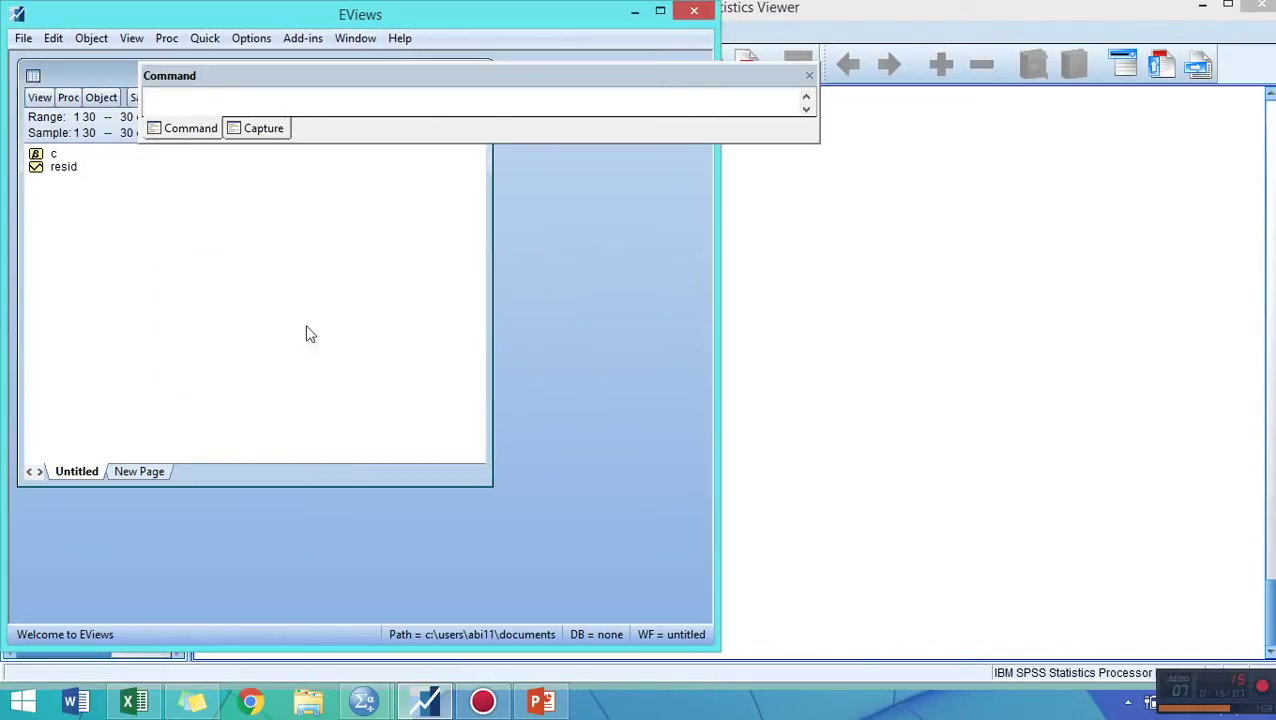
click(203, 40)
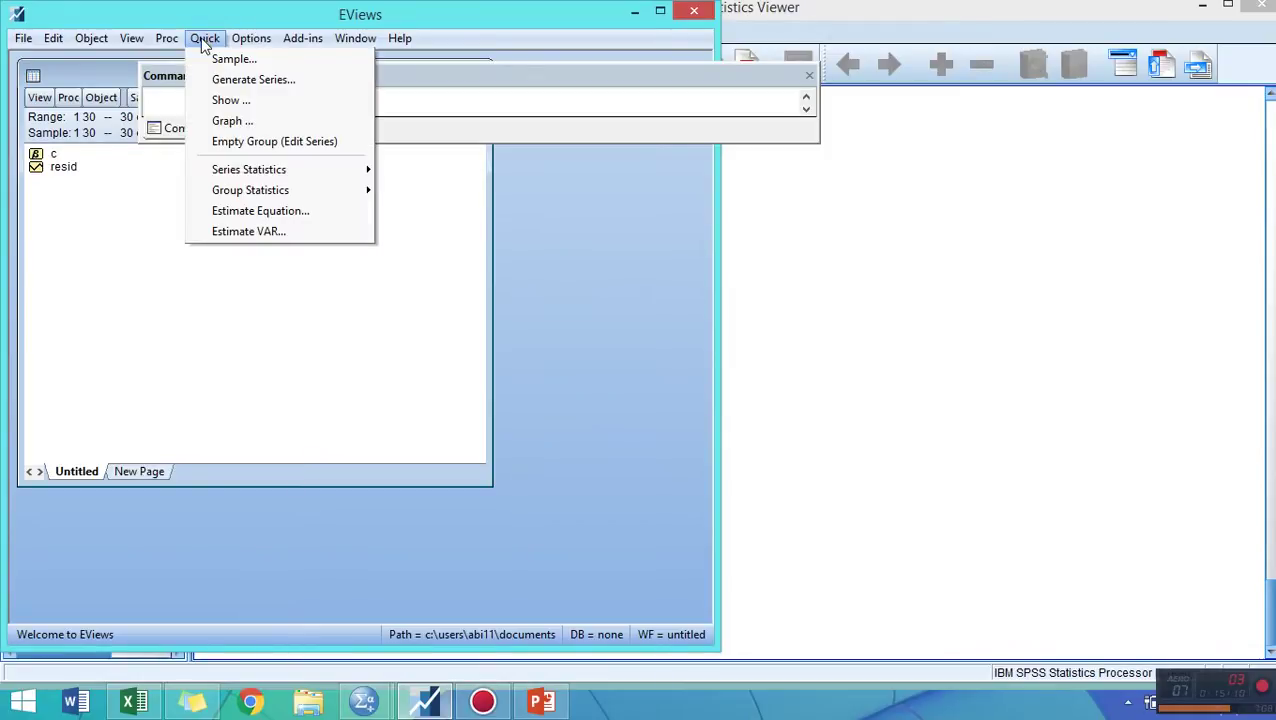
click(250, 146)
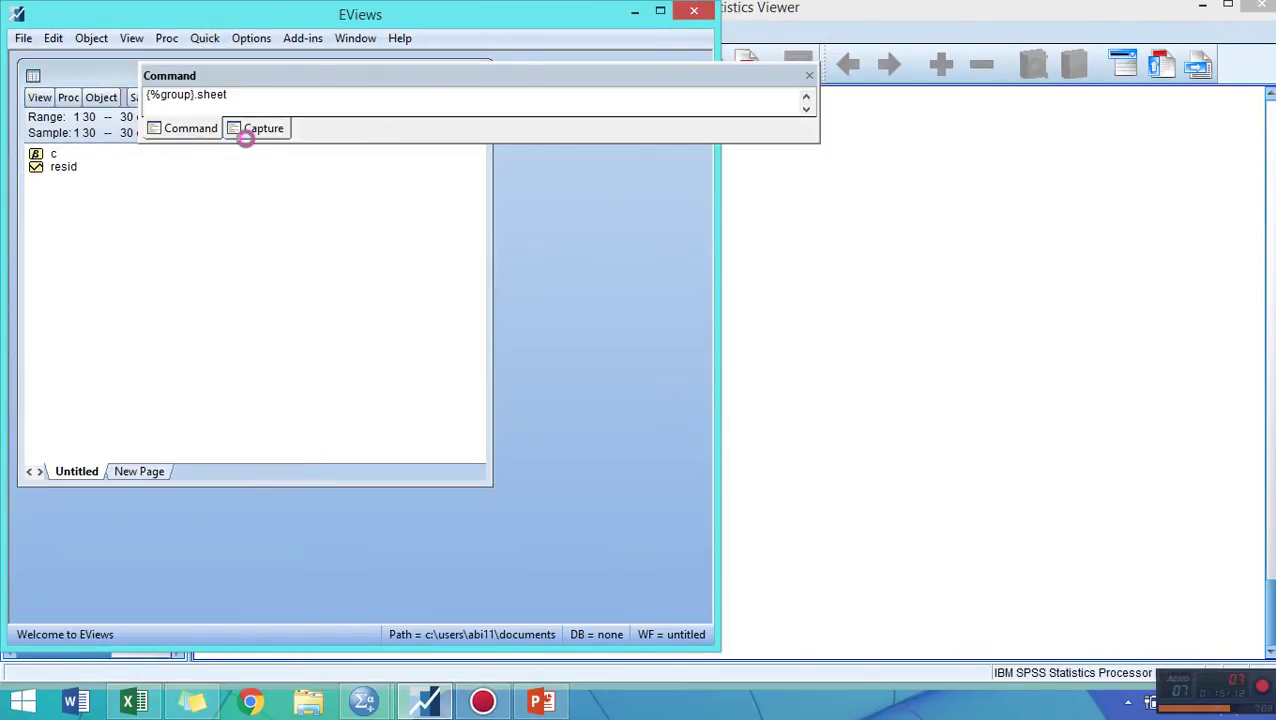
click(548, 78)
click(810, 78)
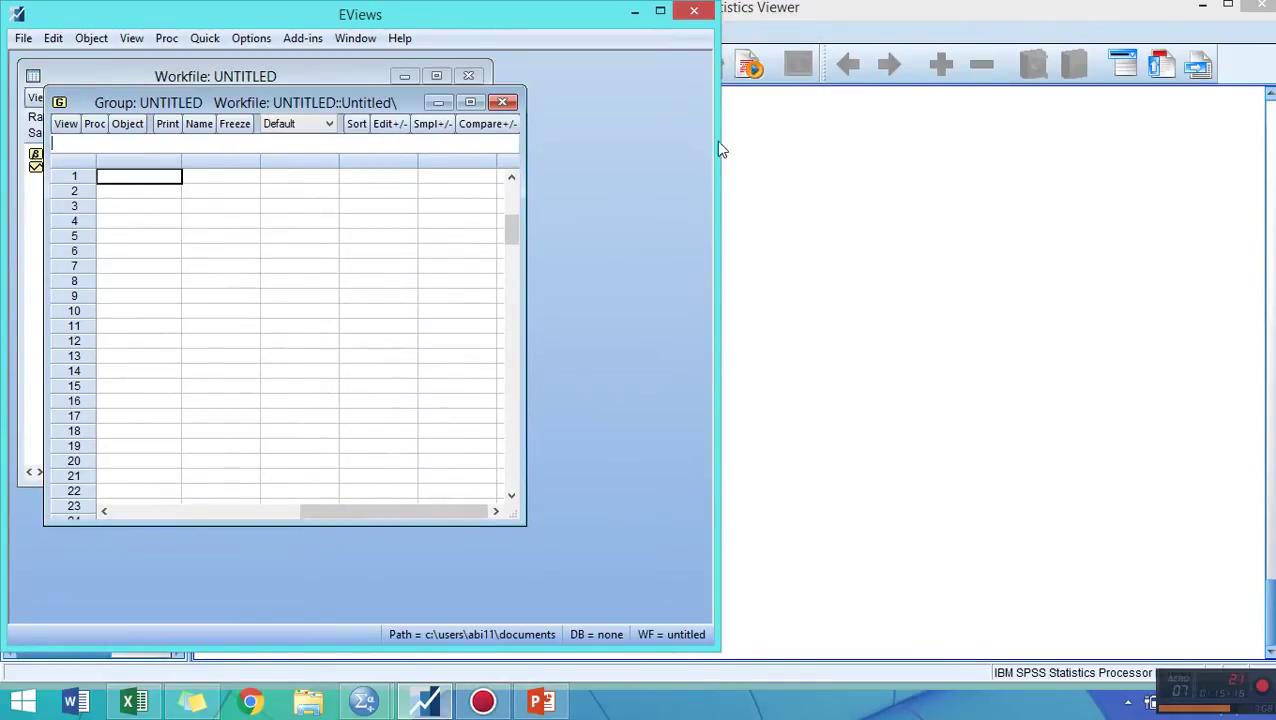
drag(510, 214, 510, 198)
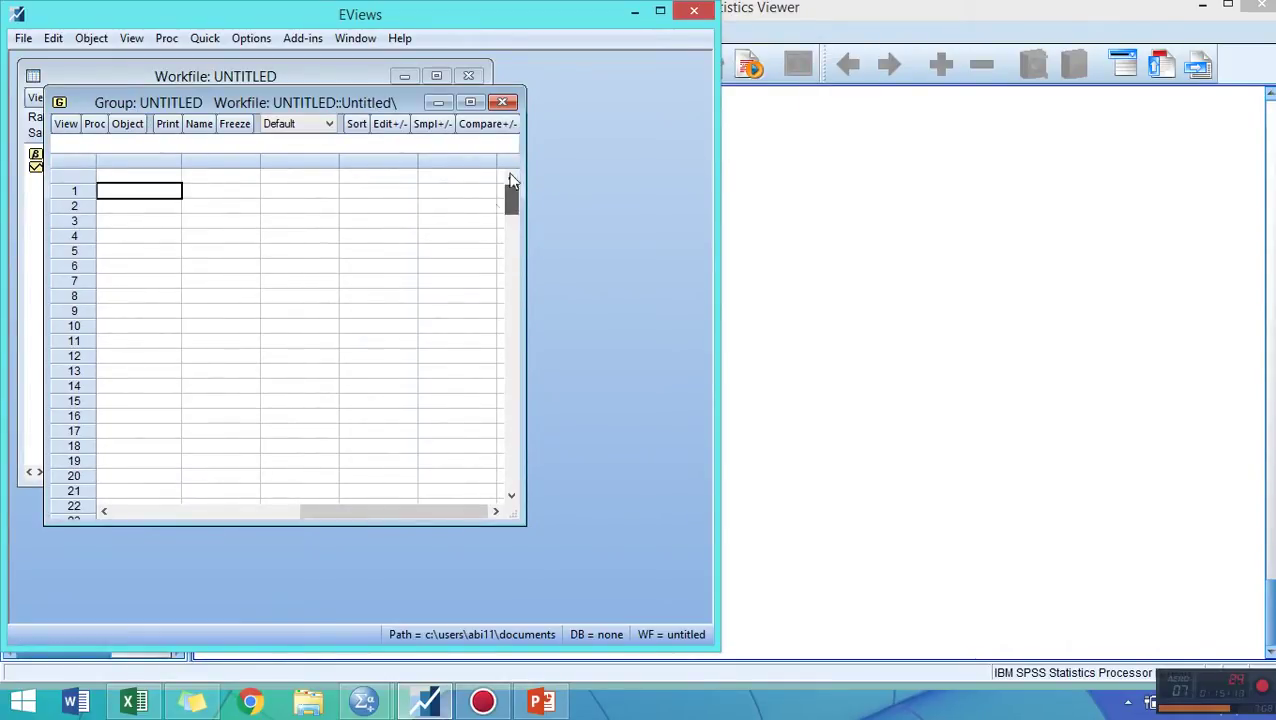
Switch to Excel and copy the Data sheet's range A1:D31, including the Produksi, Ha and Benih headers
click(132, 702)
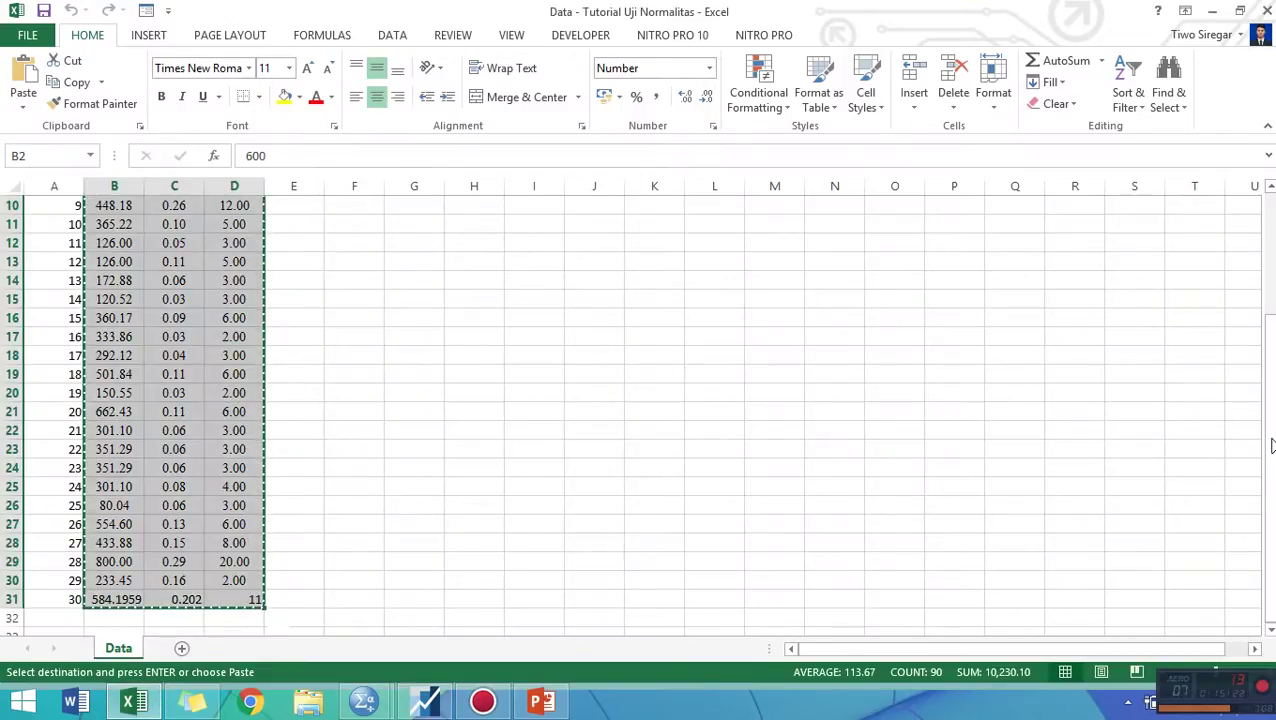
drag(1268, 400, 1268, 345)
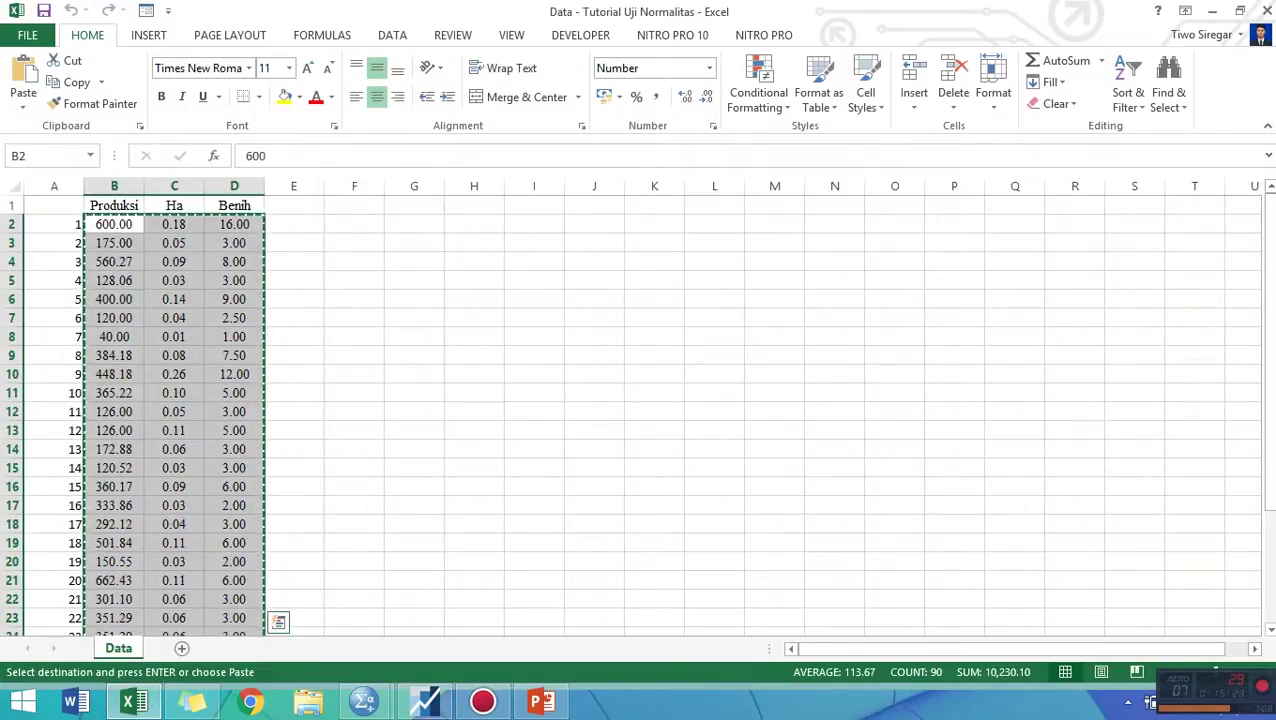
click(110, 205)
drag(52, 201, 234, 640)
mouse_move(227, 563)
mouse_down()
mouse_move(225, 589)
mouse_move(229, 556)
mouse_up()
drag(241, 446, 234, 450)
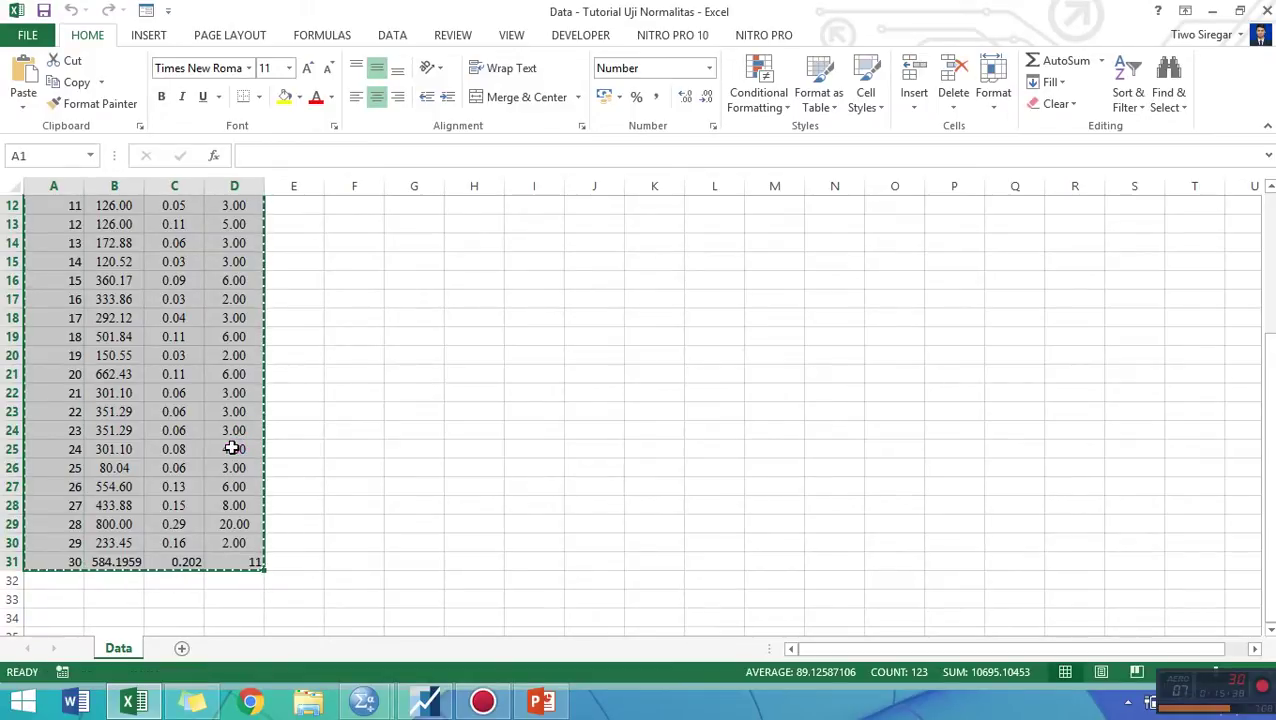
key(ctrl+c)
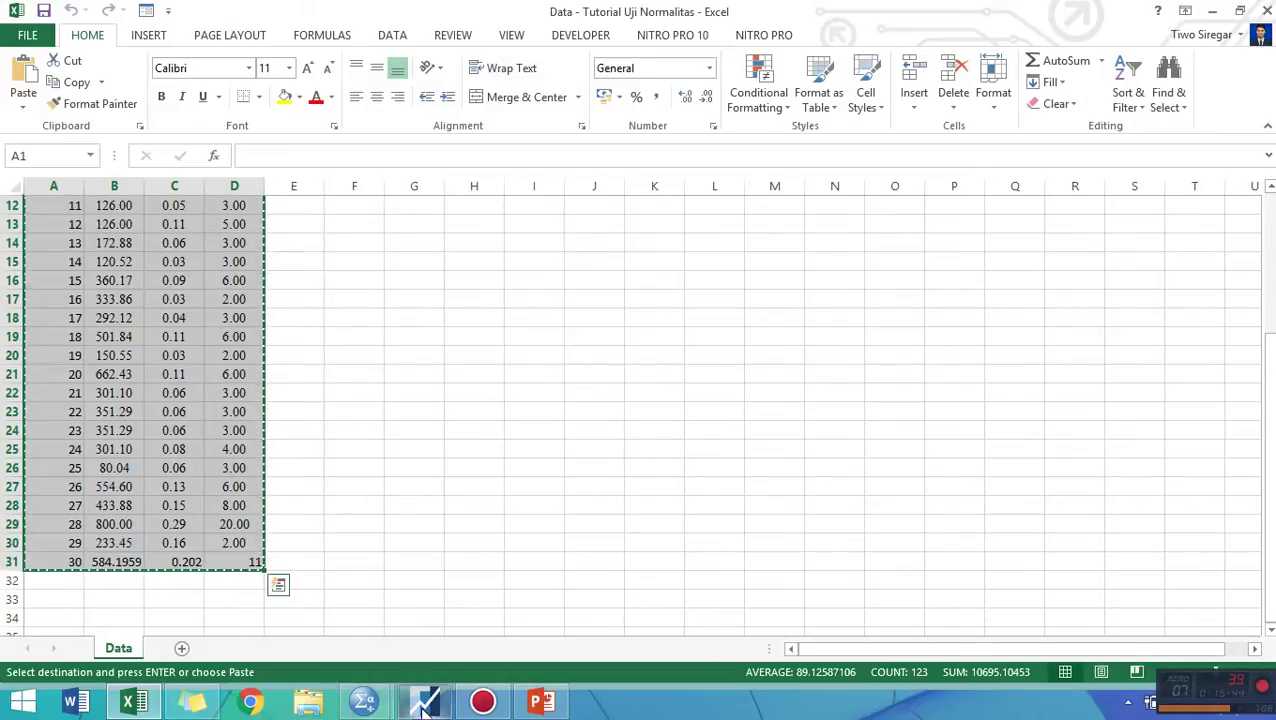
Switch to EViews and paste the copied data into the empty group, starting in the first column's series-name cell above row 1
click(364, 703)
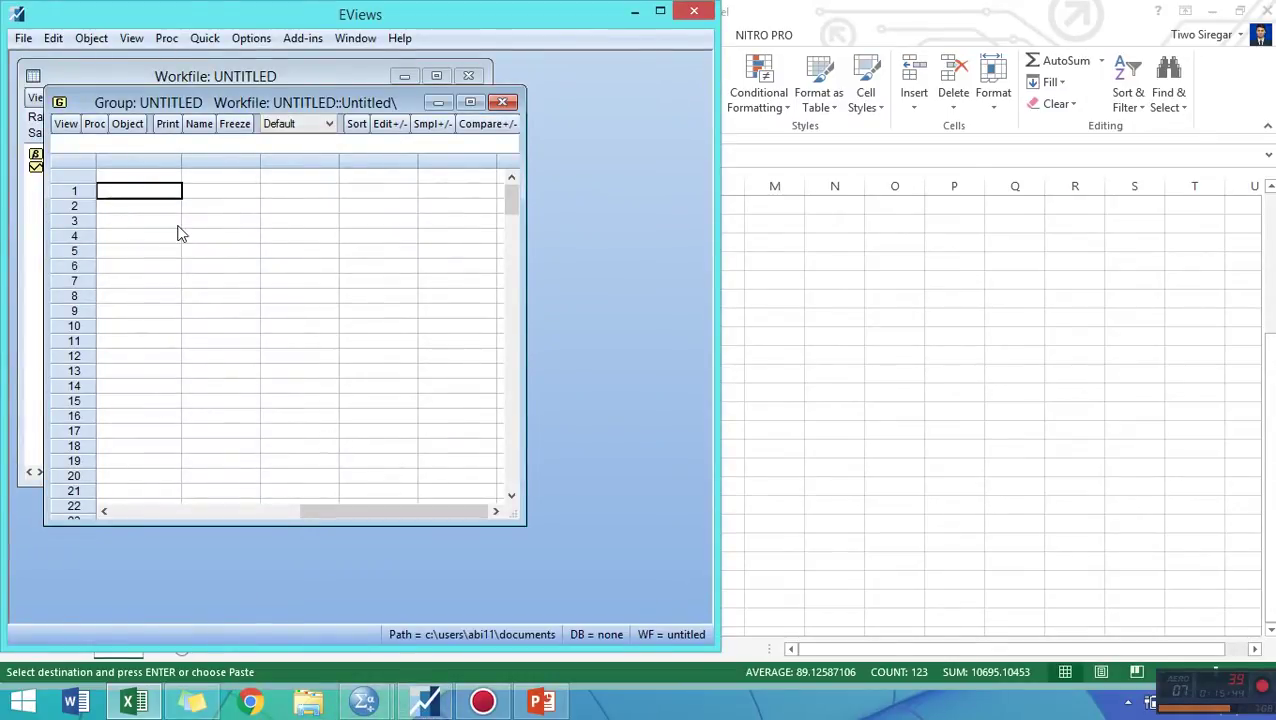
click(155, 177)
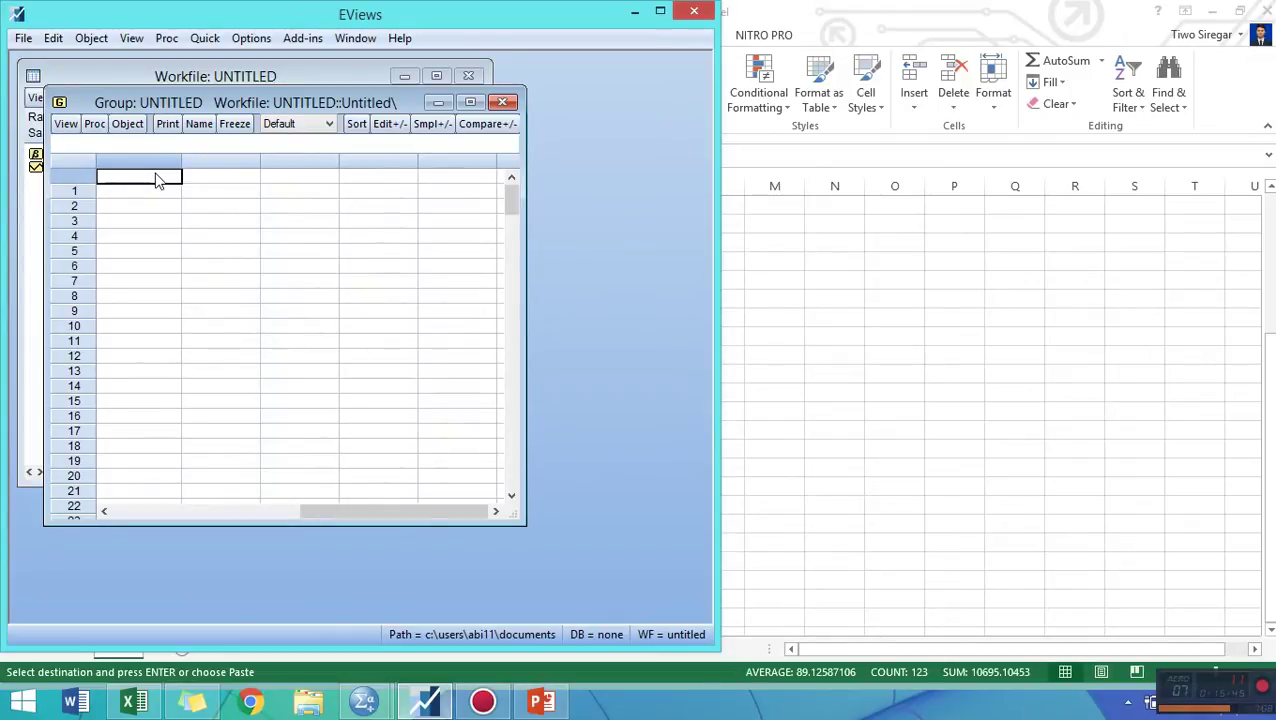
right_click(156, 178)
click(184, 205)
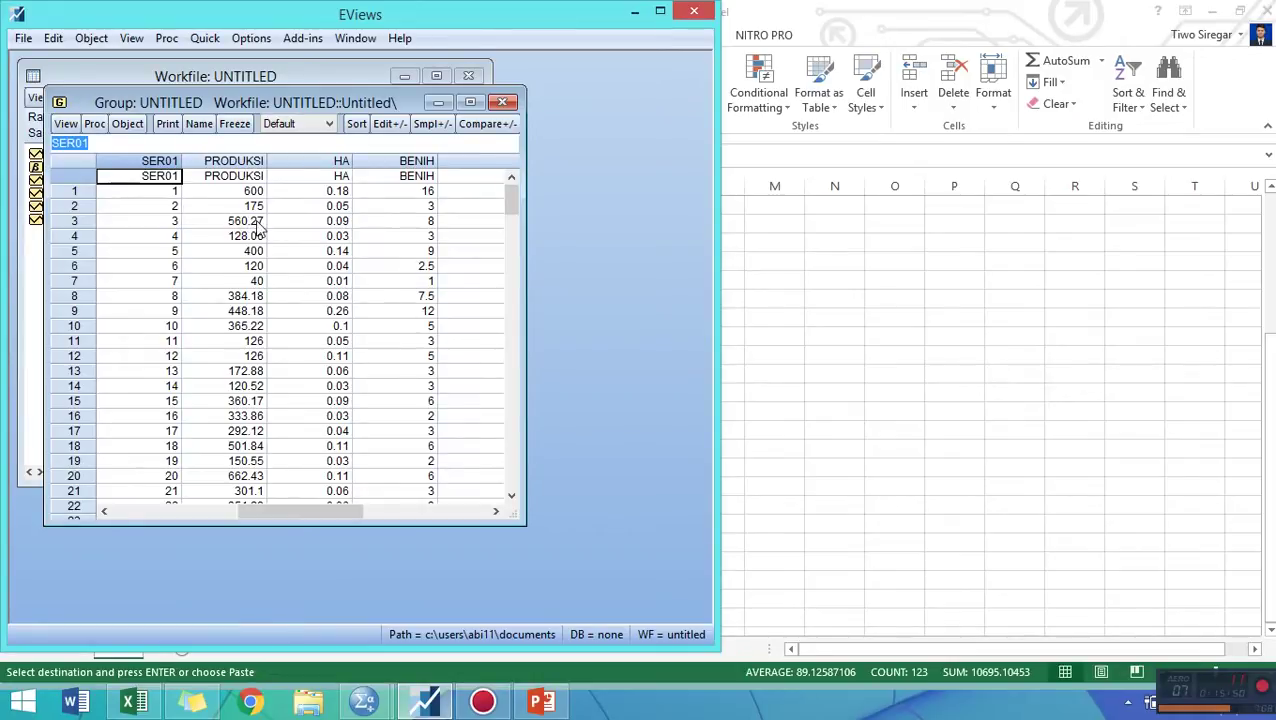
Make an equation from the group and estimate ser01 produksi ha benih c by Least Squares over sample 1 30
click(166, 40)
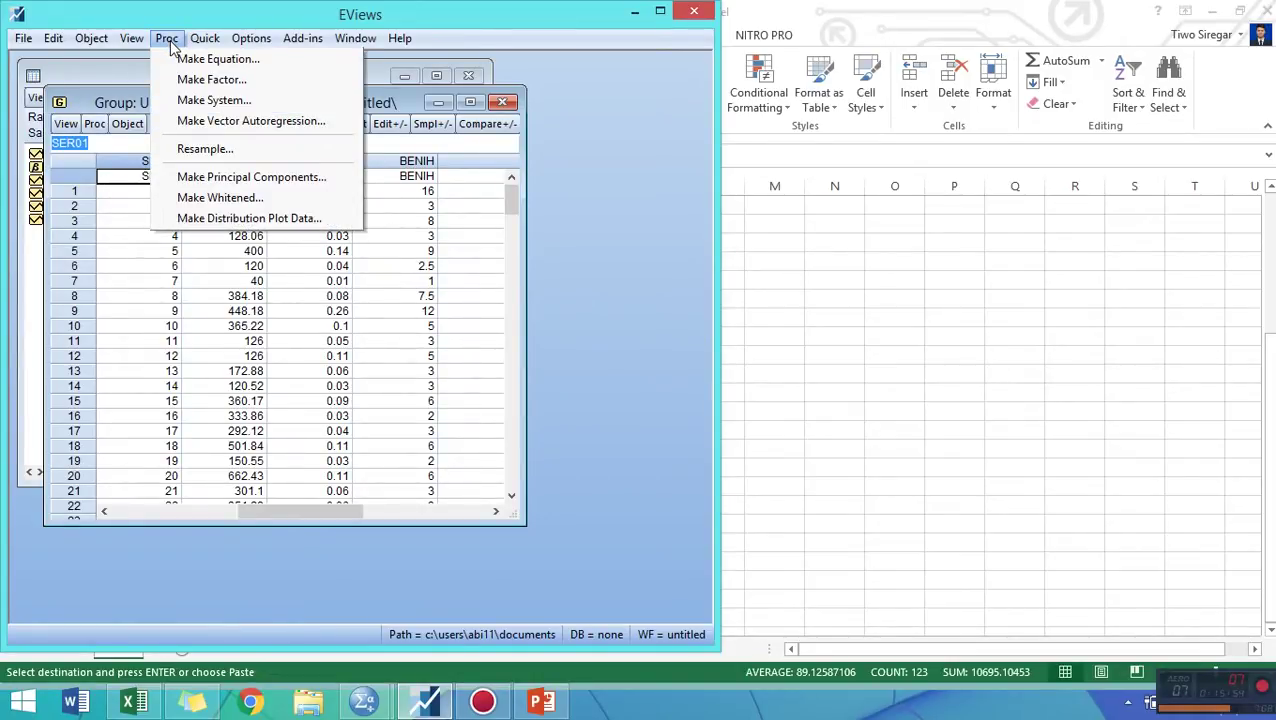
click(172, 44)
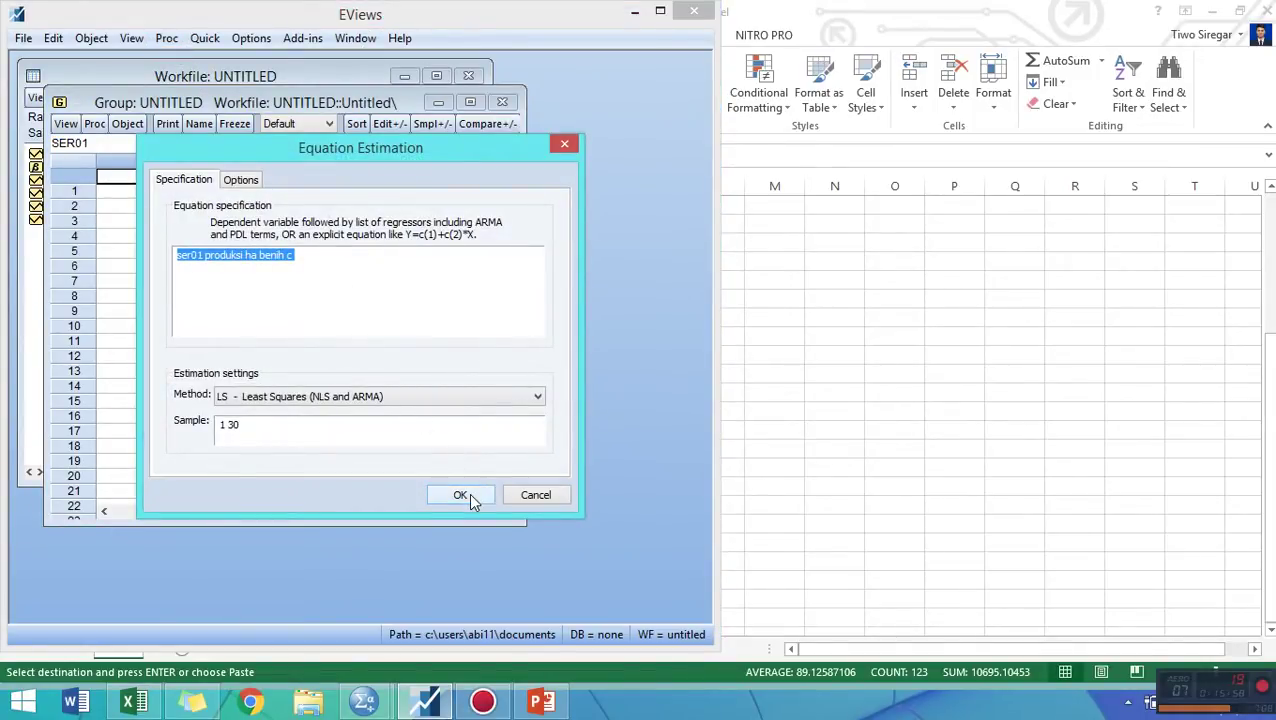
click(466, 494)
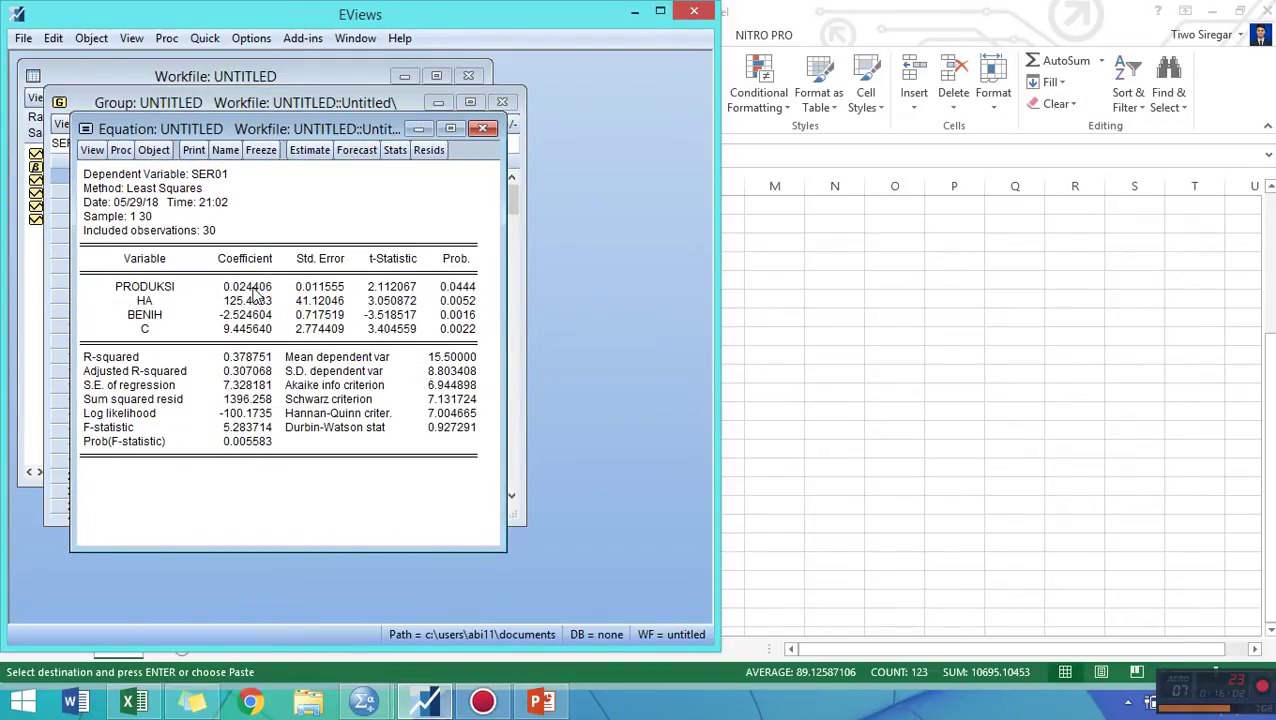
Run the Histogram - Normality Test from the residual diagnostics of the estimated equation
click(98, 154)
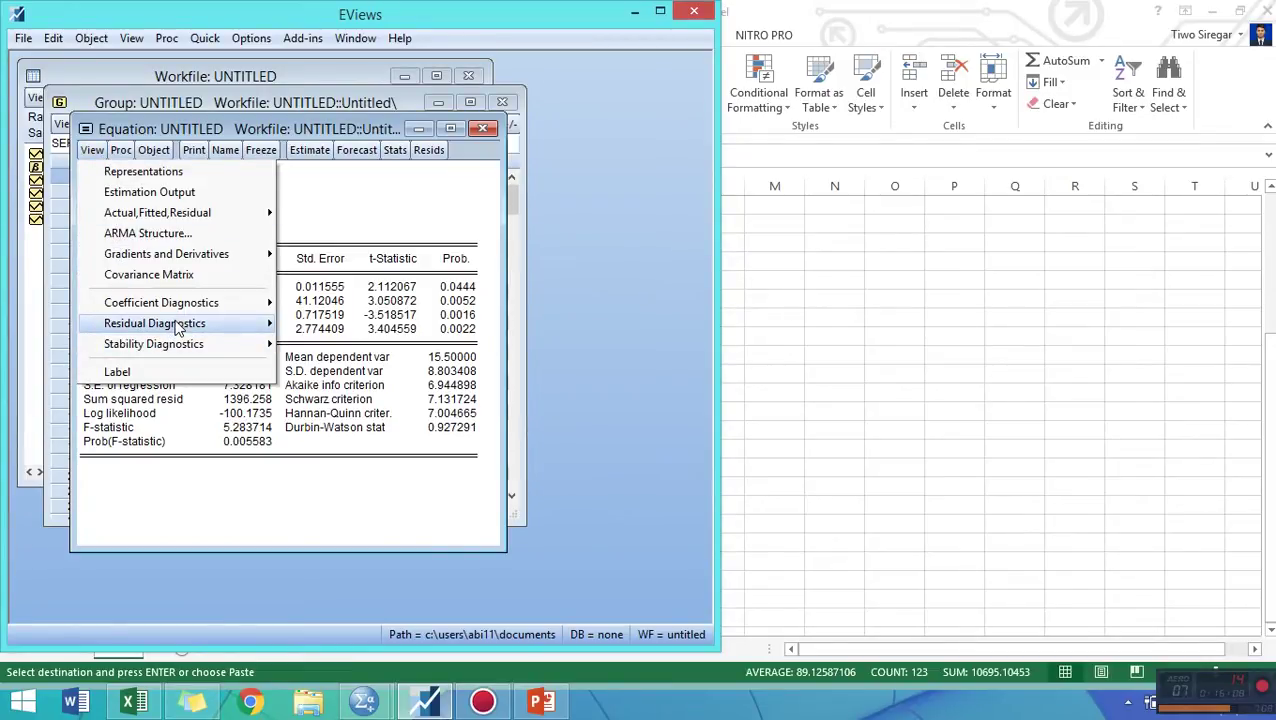
mouse_move(210, 333)
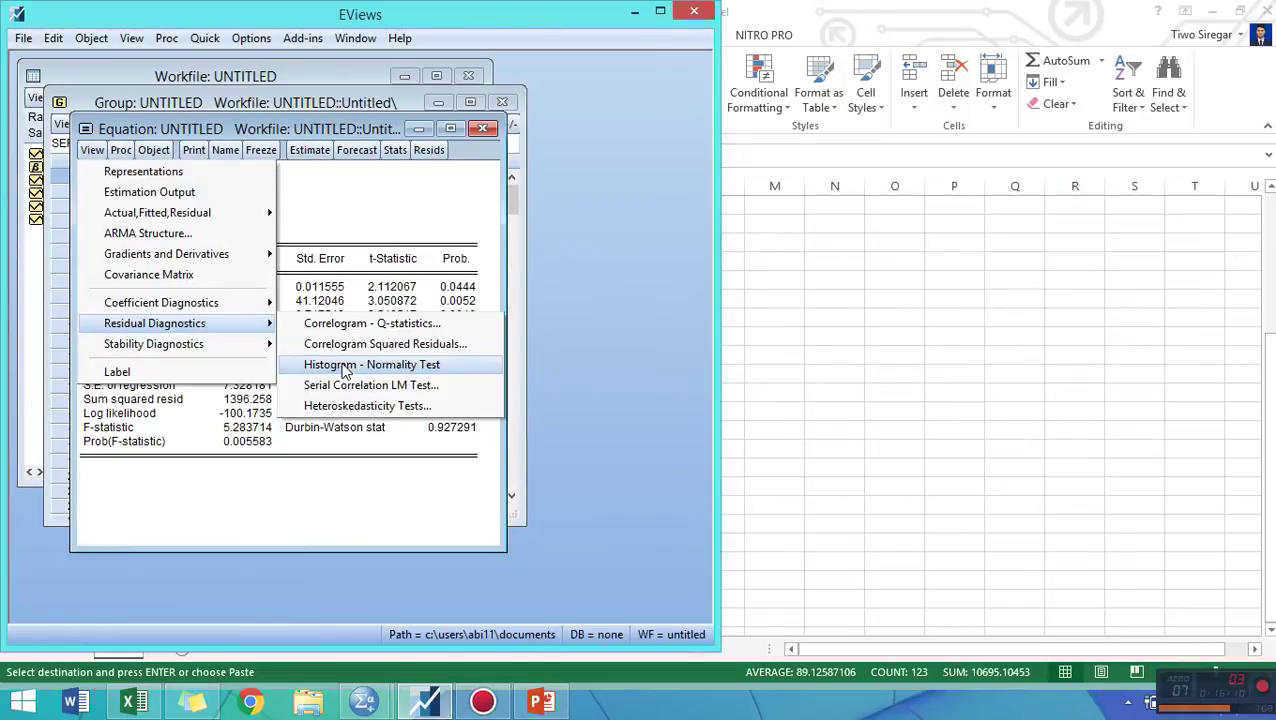
click(397, 369)
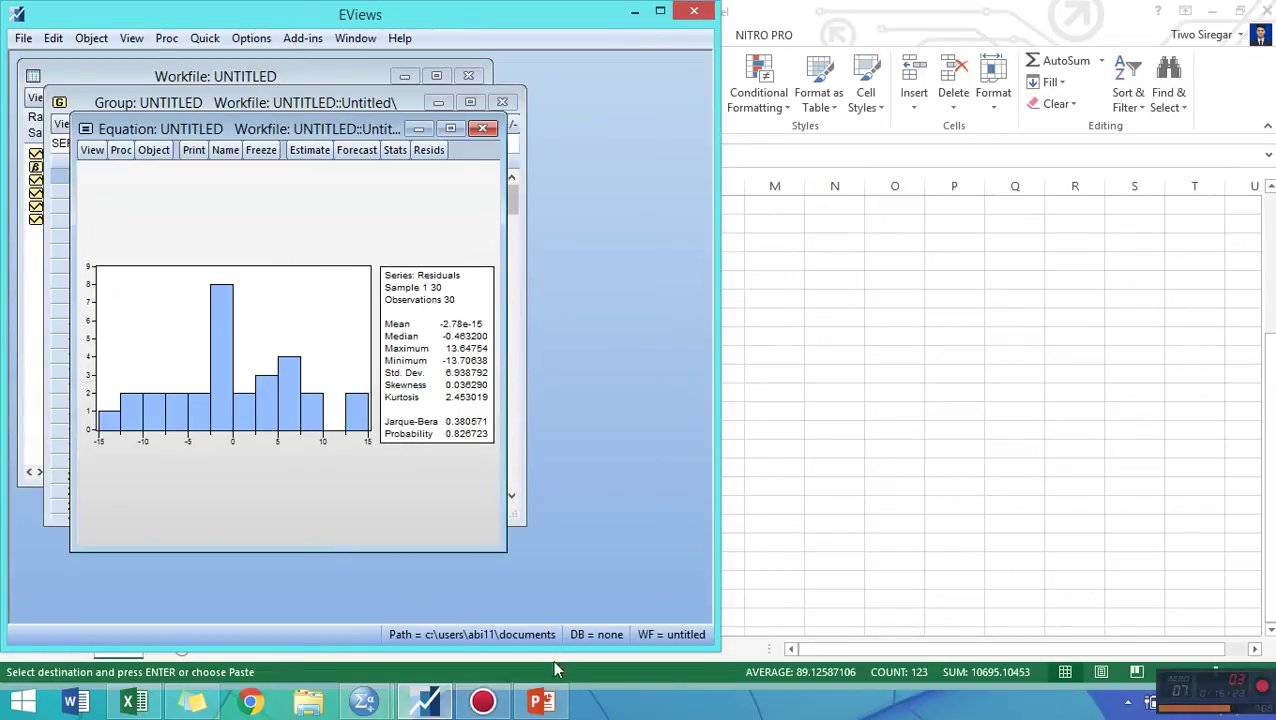
Switch to PowerPoint and show slide 8 with the decision rules for the Jarque-Bera test
click(541, 701)
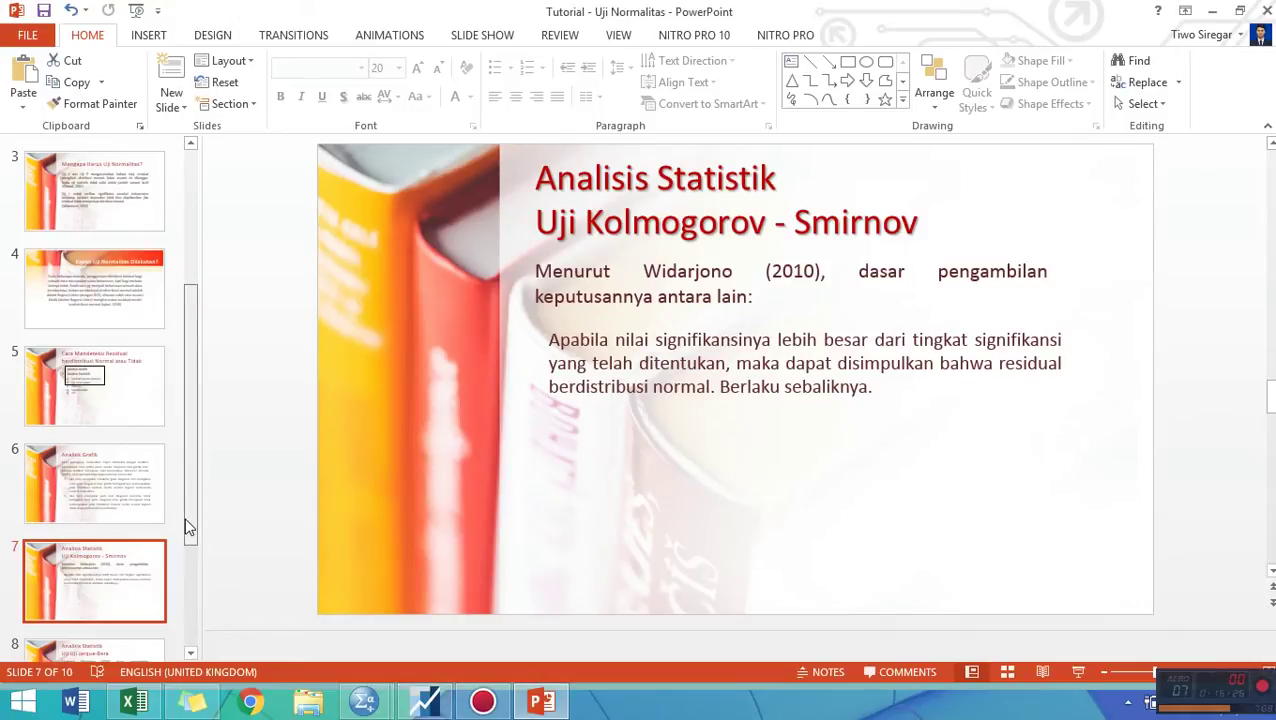
click(190, 653)
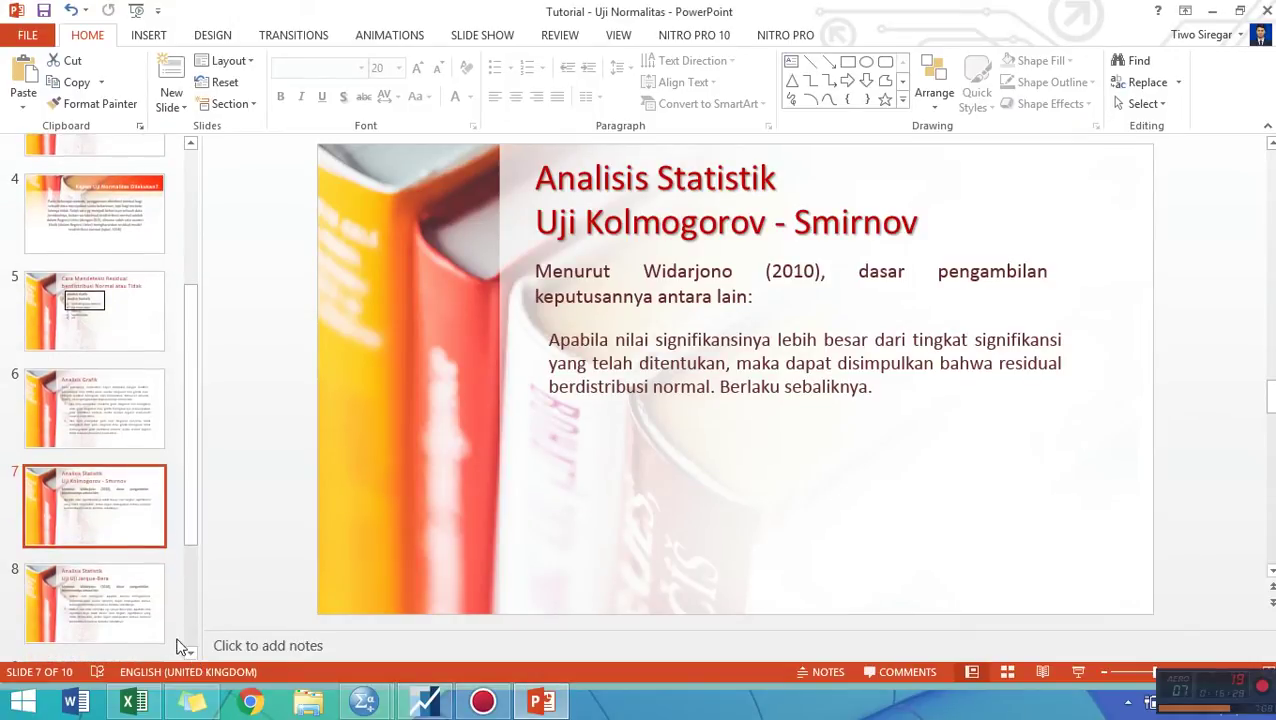
click(118, 600)
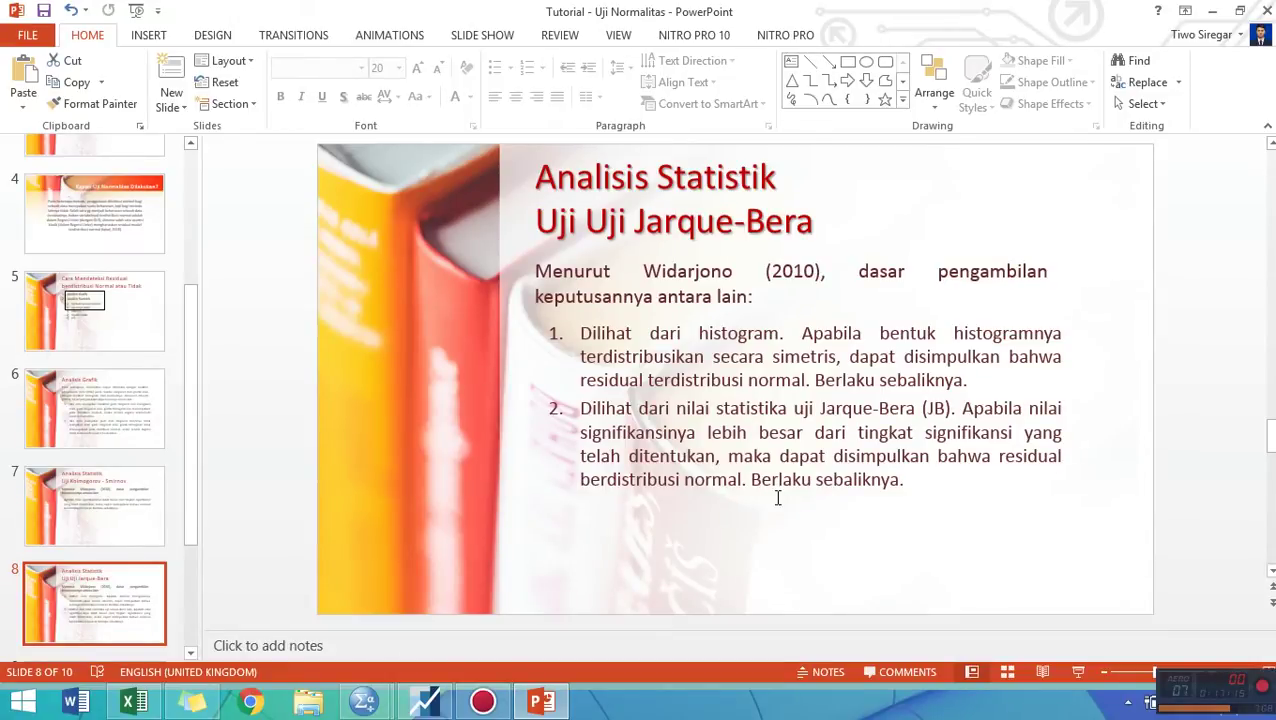
Compare the EViews residual histogram and Jarque-Bera probability with the decision rules on the Jarque-Bera slide
click(541, 702)
click(452, 459)
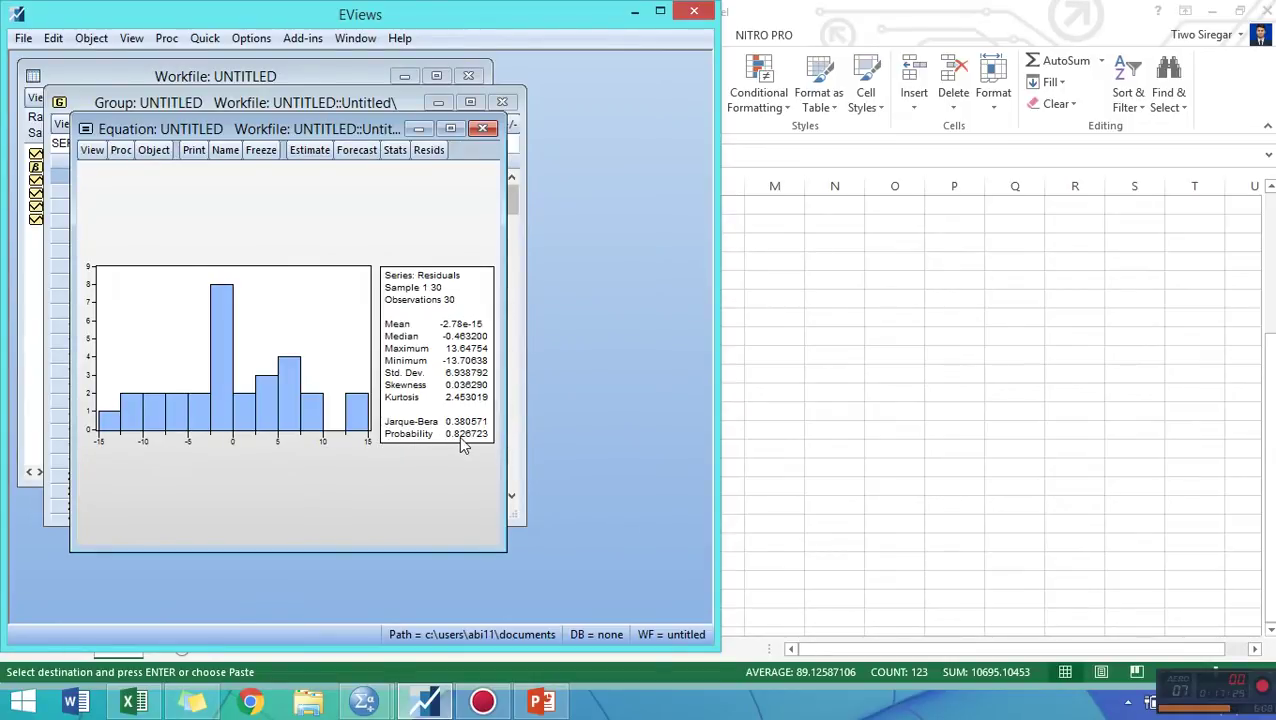
click(535, 705)
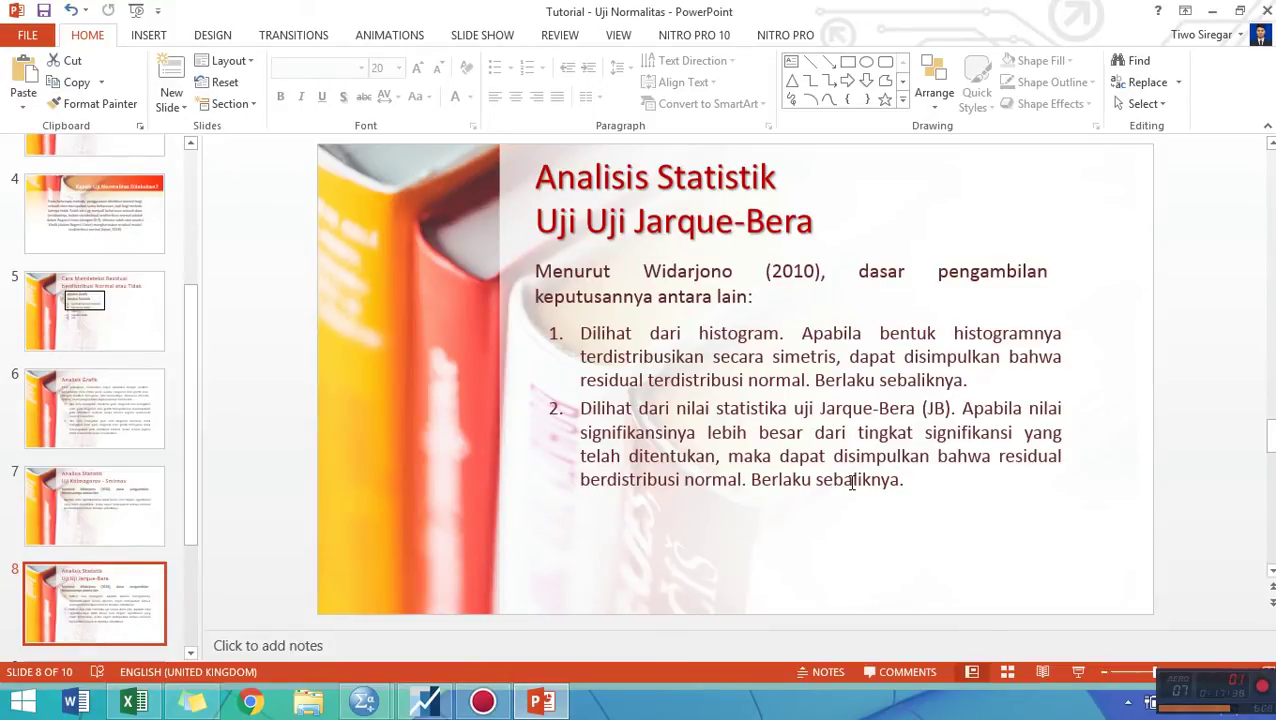
click(541, 701)
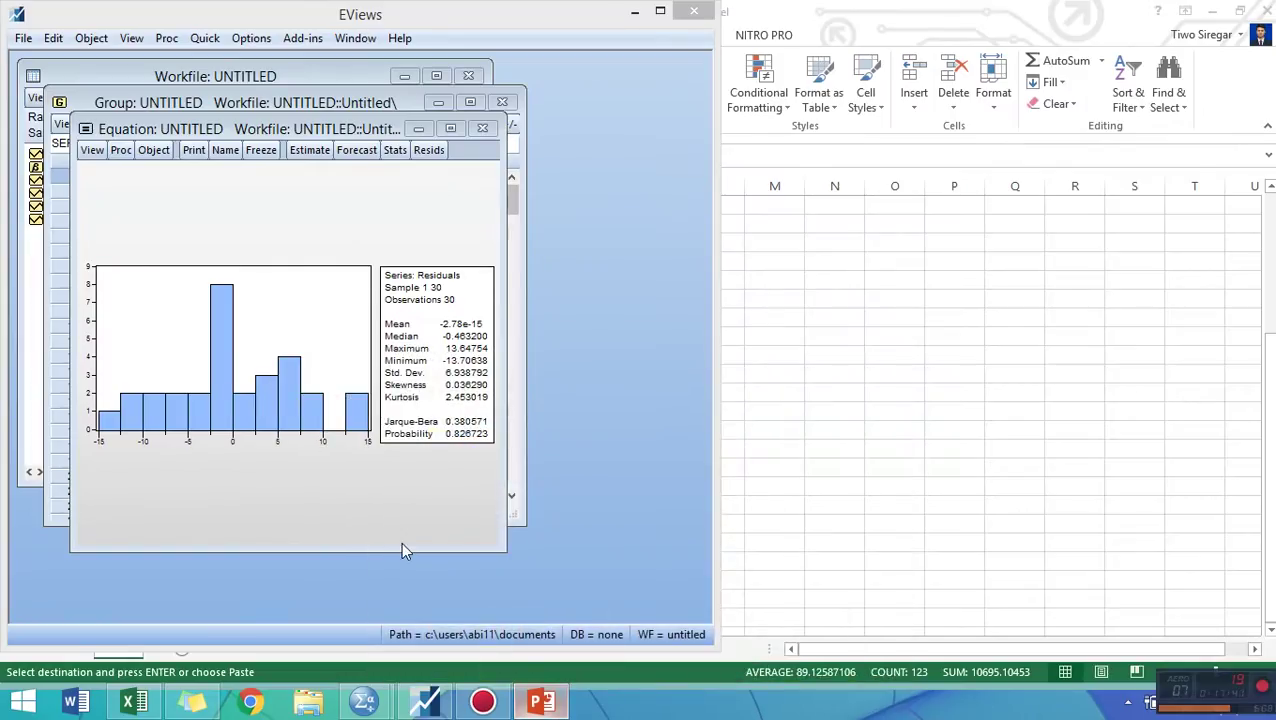
click(402, 537)
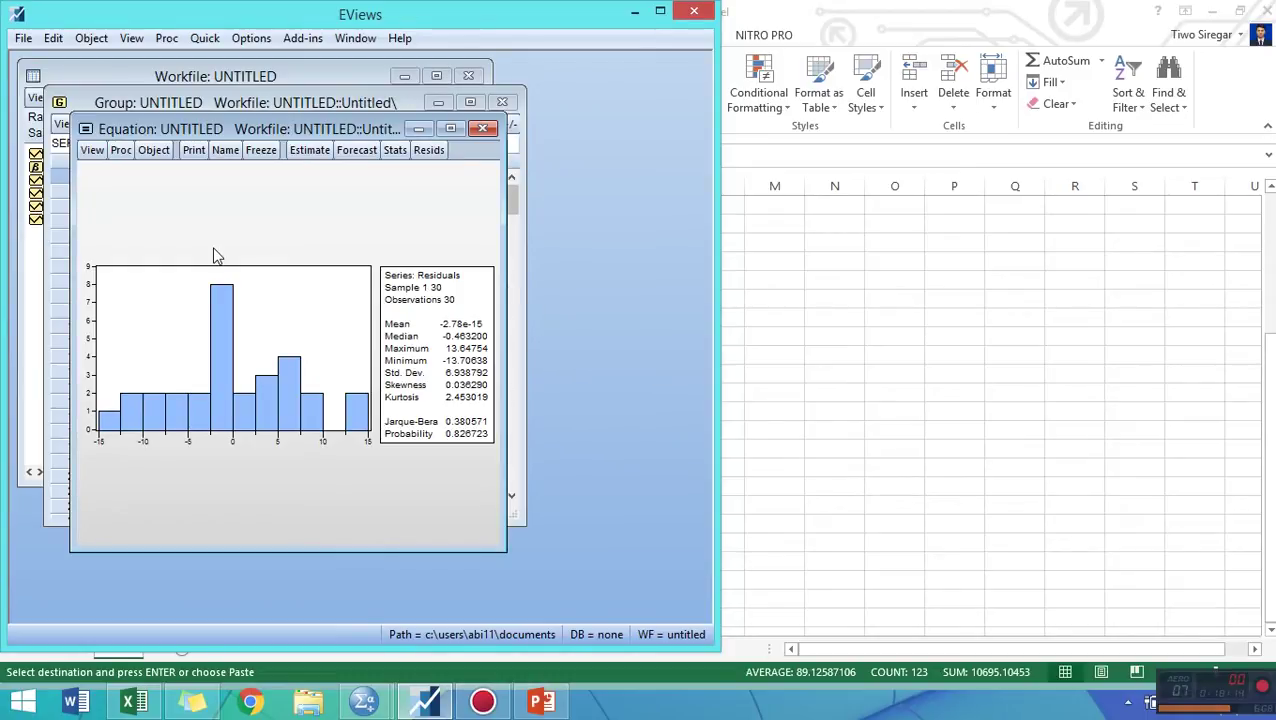
Switch back to PowerPoint and select slide 10, the last slide of the presentation
click(541, 701)
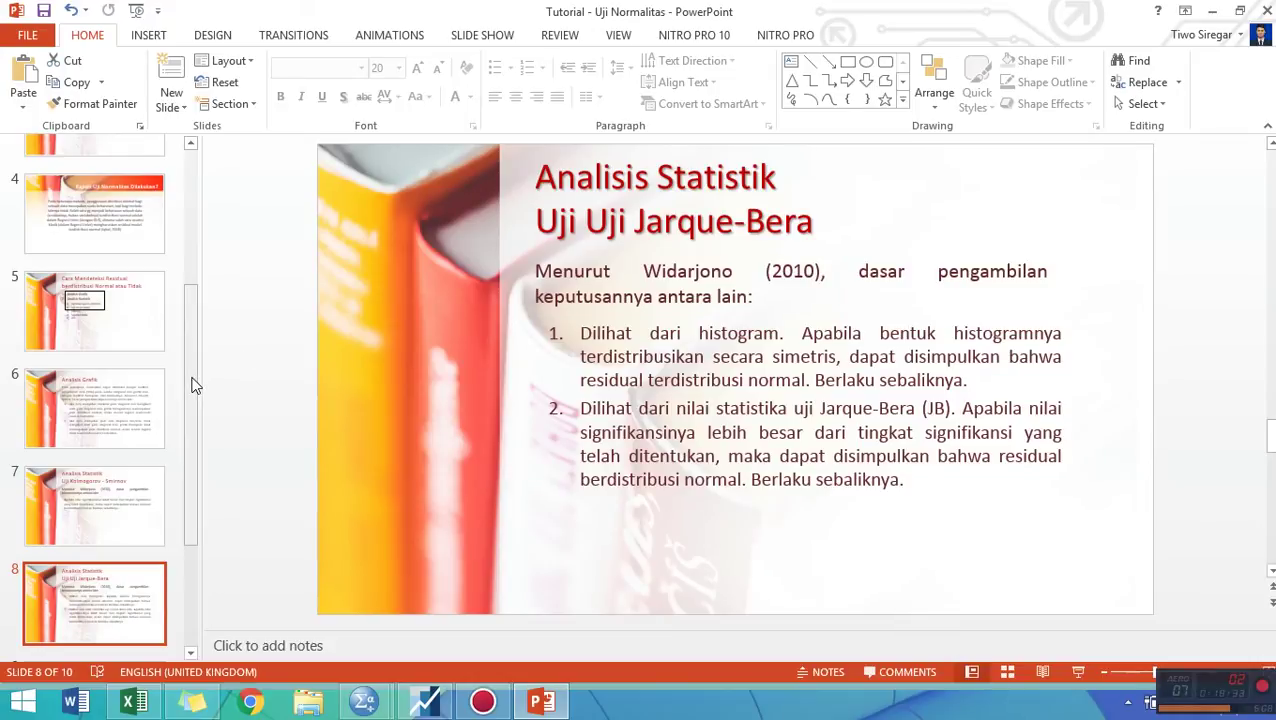
drag(191, 377, 189, 508)
click(137, 601)
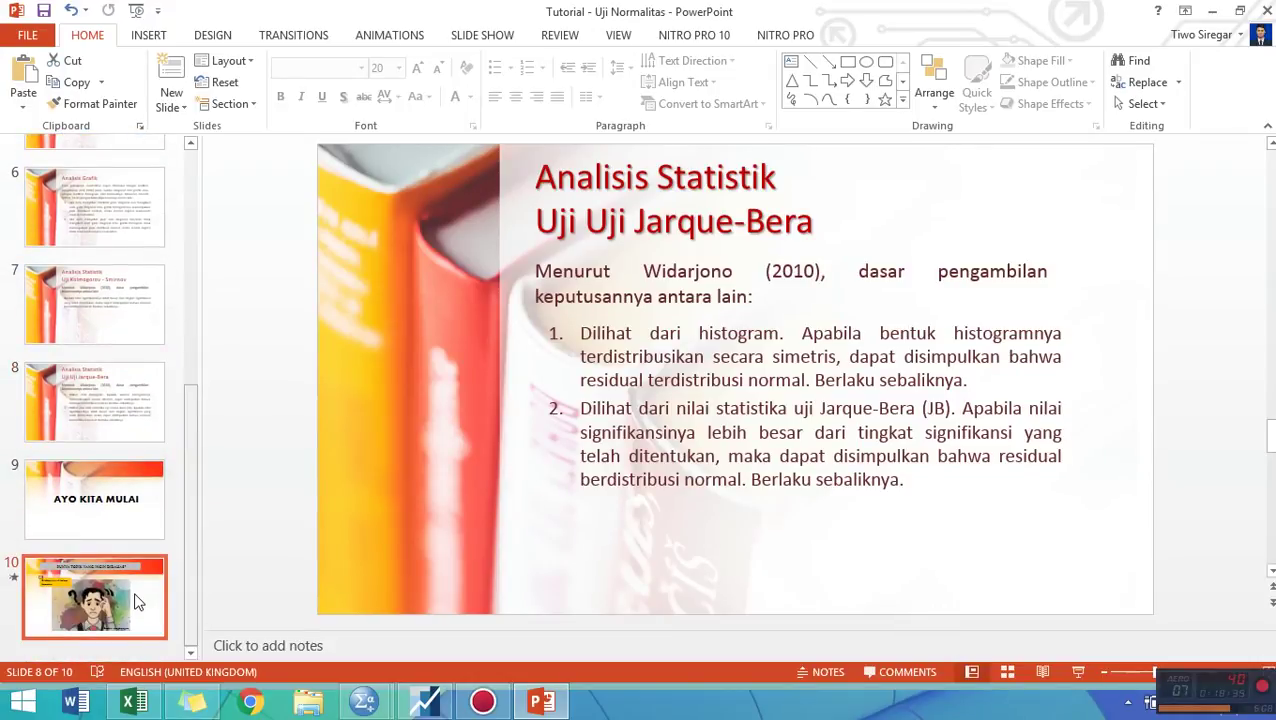